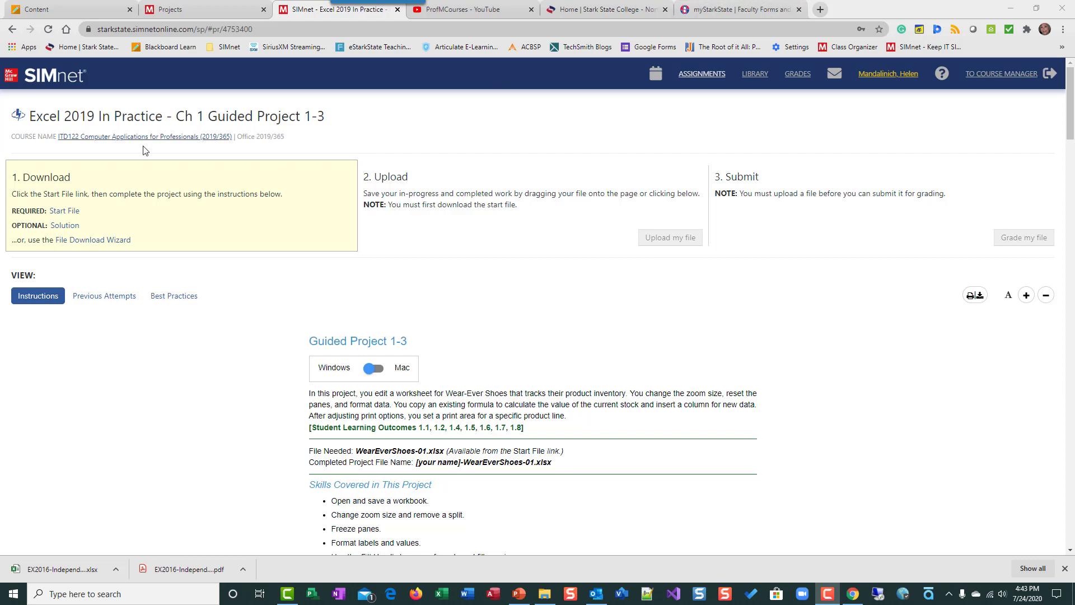
Step: Download the start file and the solution file from the assignment page
click(65, 211)
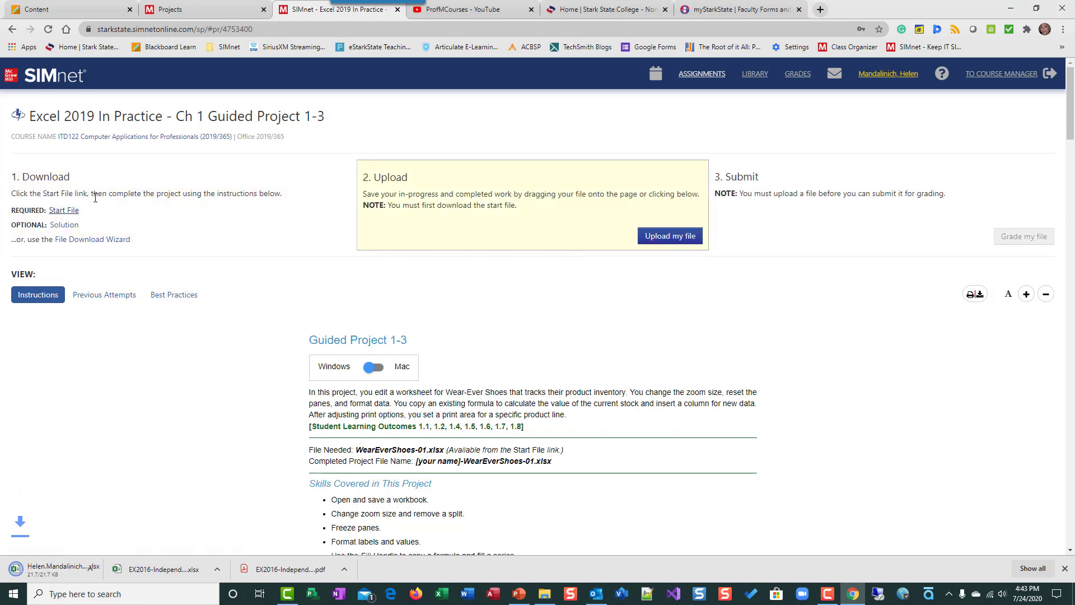
click(62, 224)
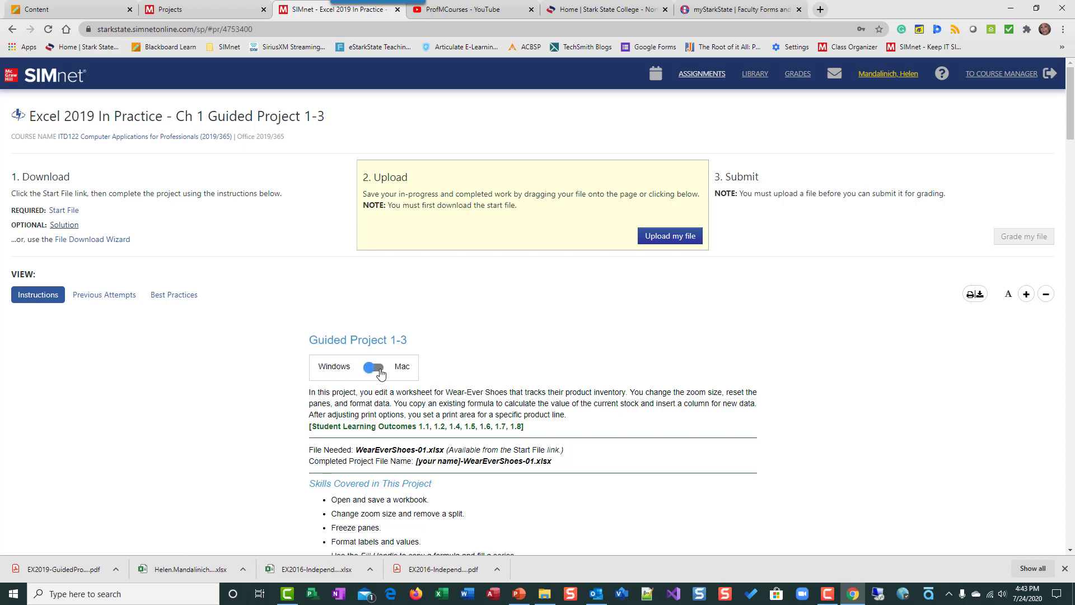
Step: Read through the project instructions and open the downloaded WearEverShoes-01 workbook
scroll(714, 342, down, 1)
scroll(716, 344, down, 2)
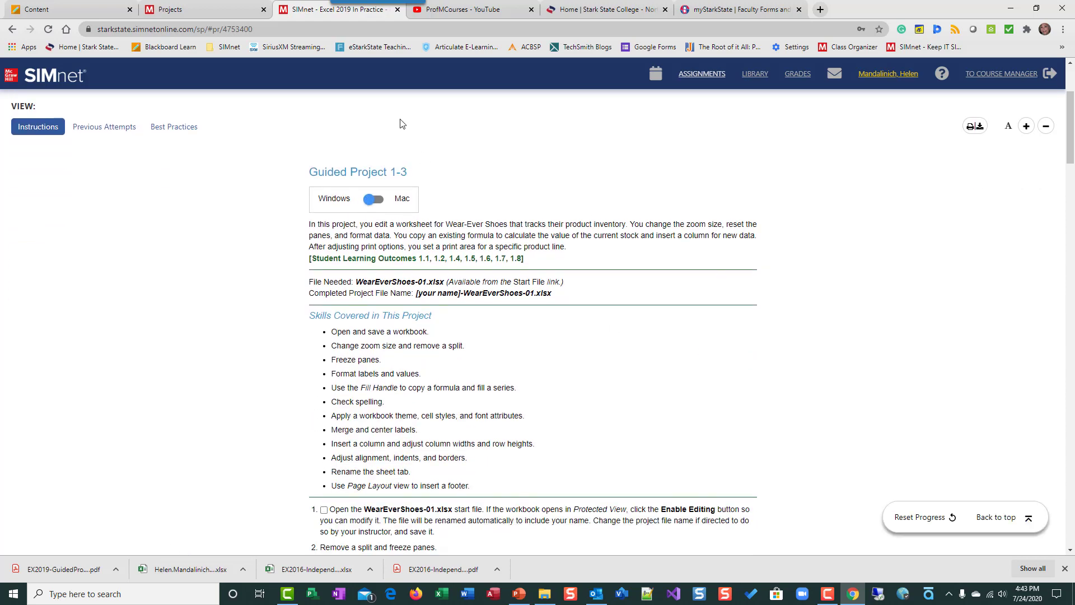
scroll(641, 386, down, 2)
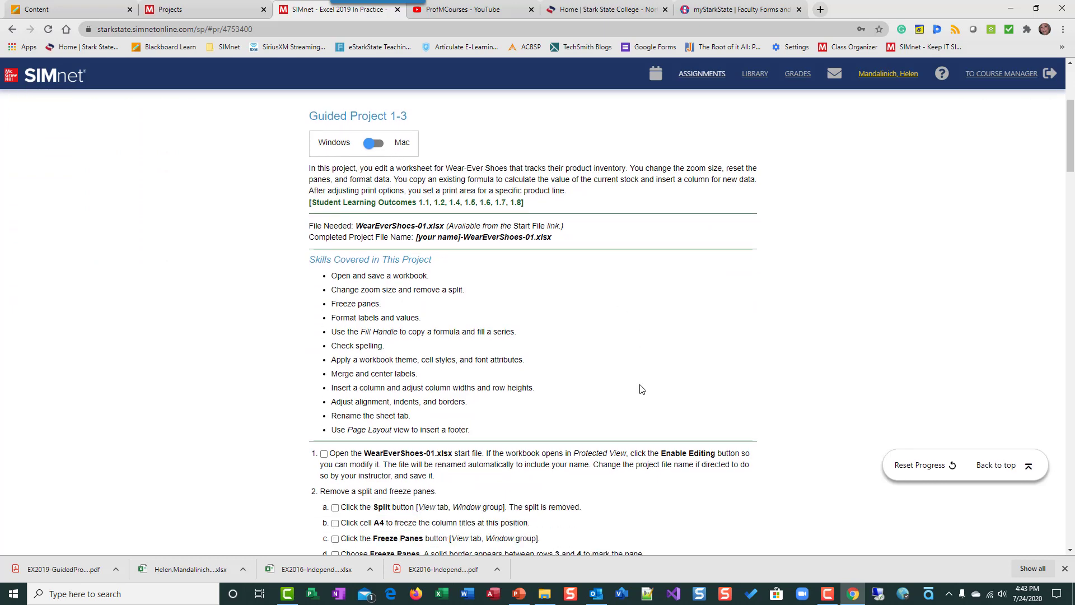
scroll(444, 293, down, 4)
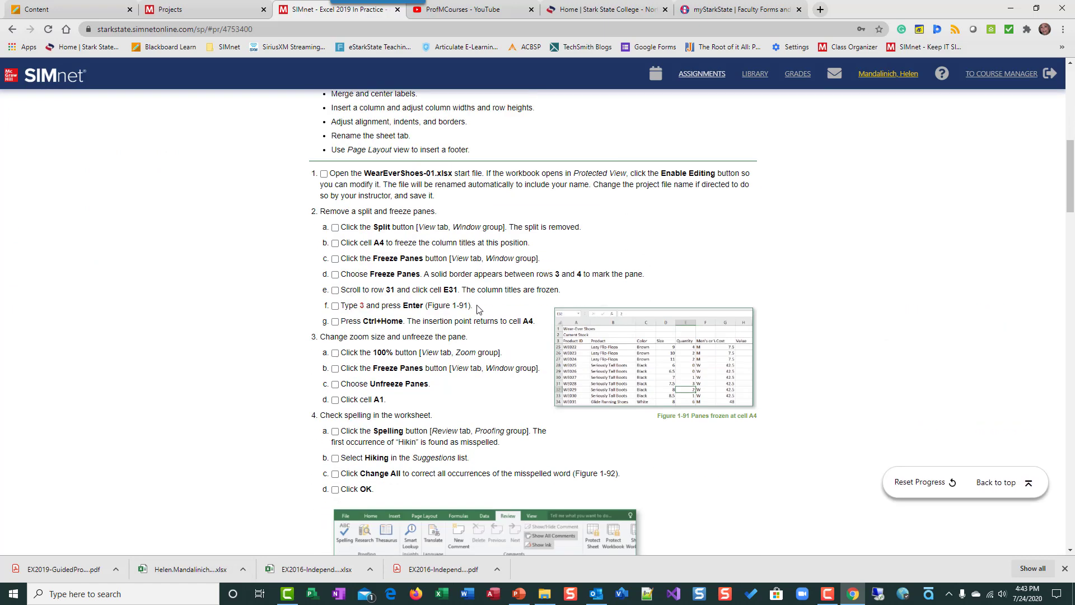
scroll(447, 253, up, 3)
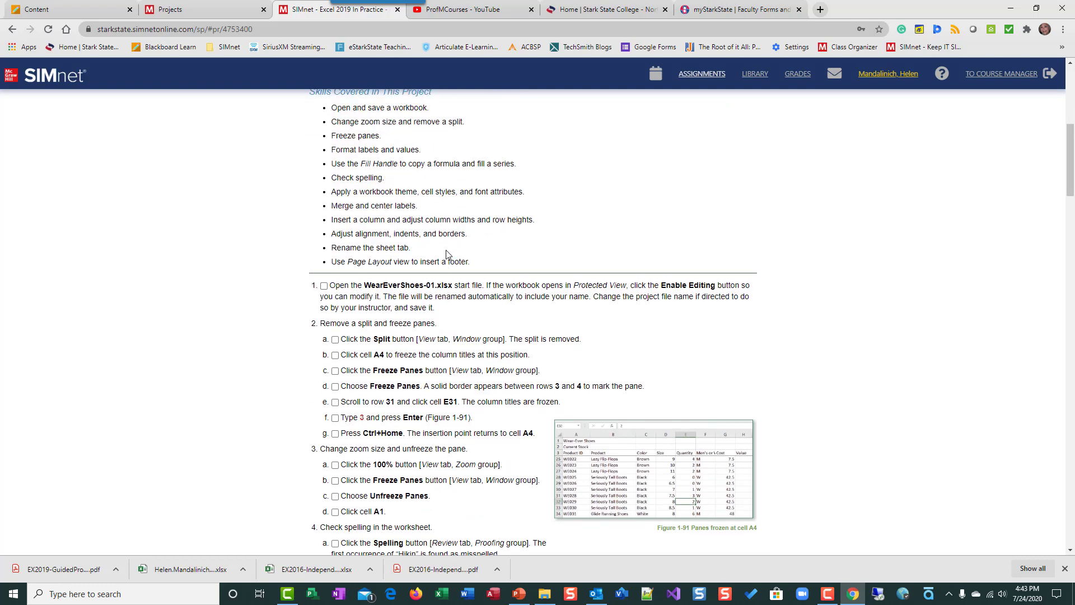
scroll(443, 255, down, 3)
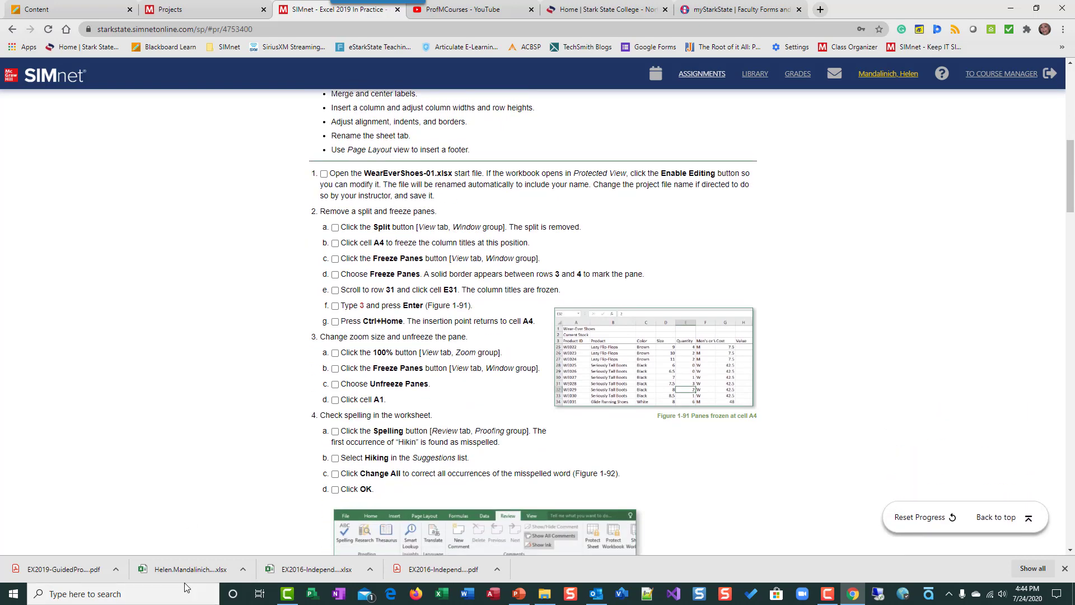
click(177, 570)
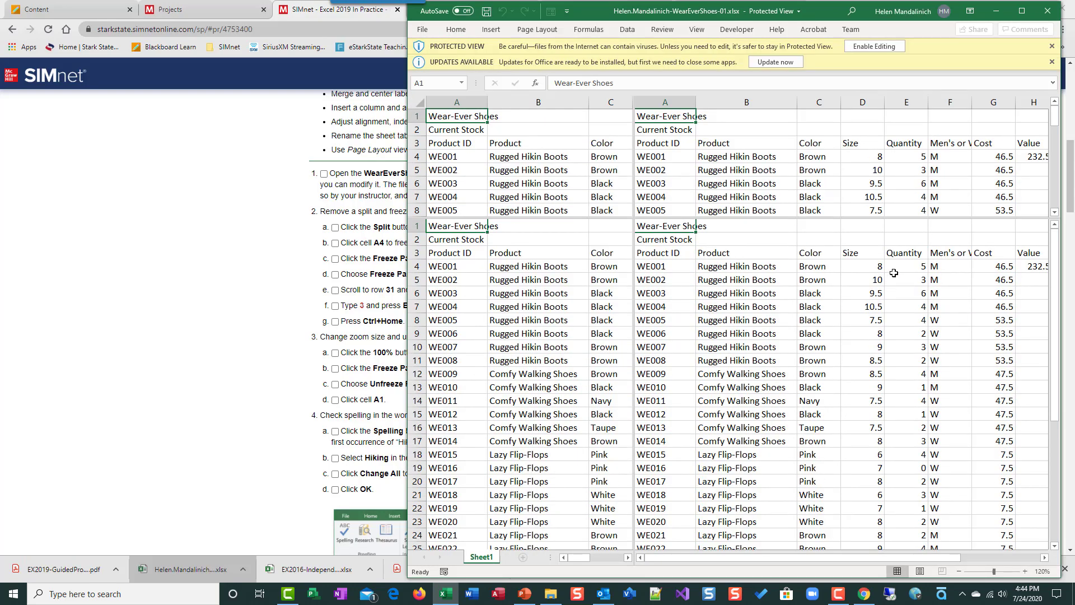
Step: Dismiss the updates notice and enable editing of the workbook
click(1052, 61)
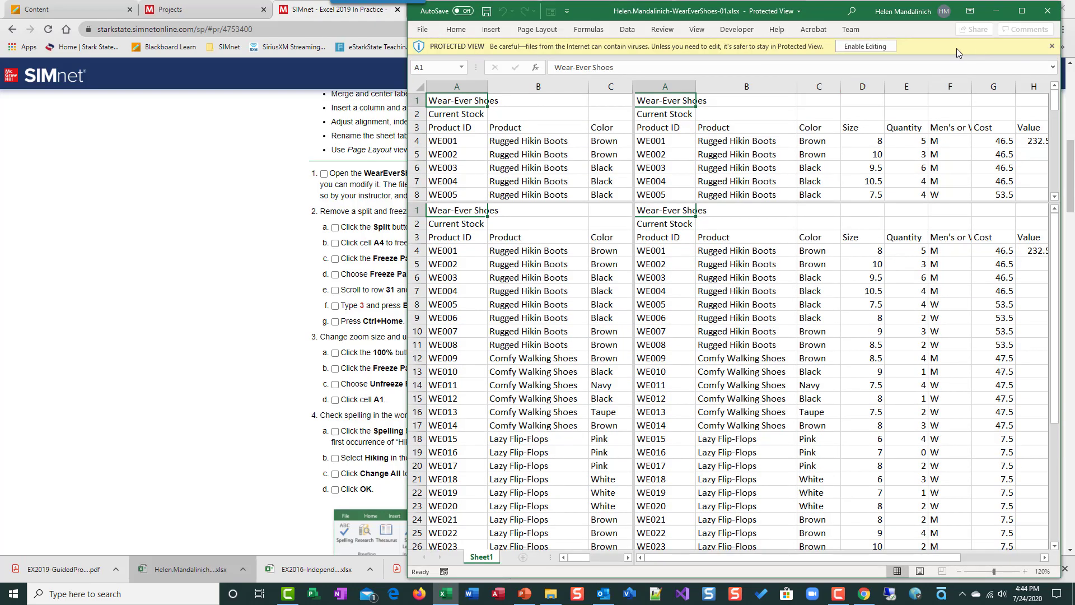
click(874, 46)
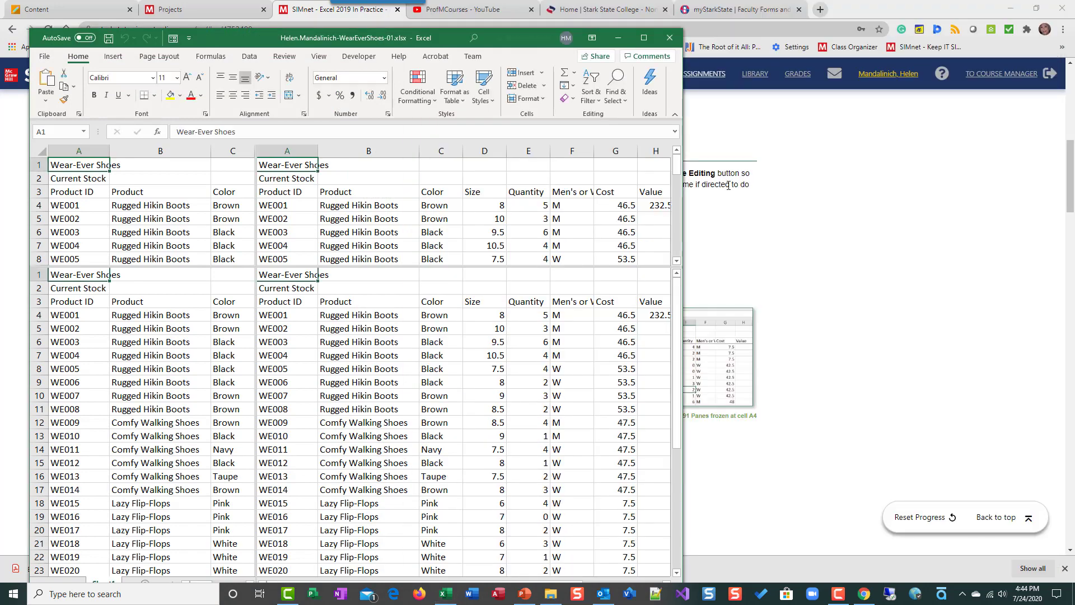
Step: Arrange the browser window and the Excel window side by side on the screen
click(1037, 9)
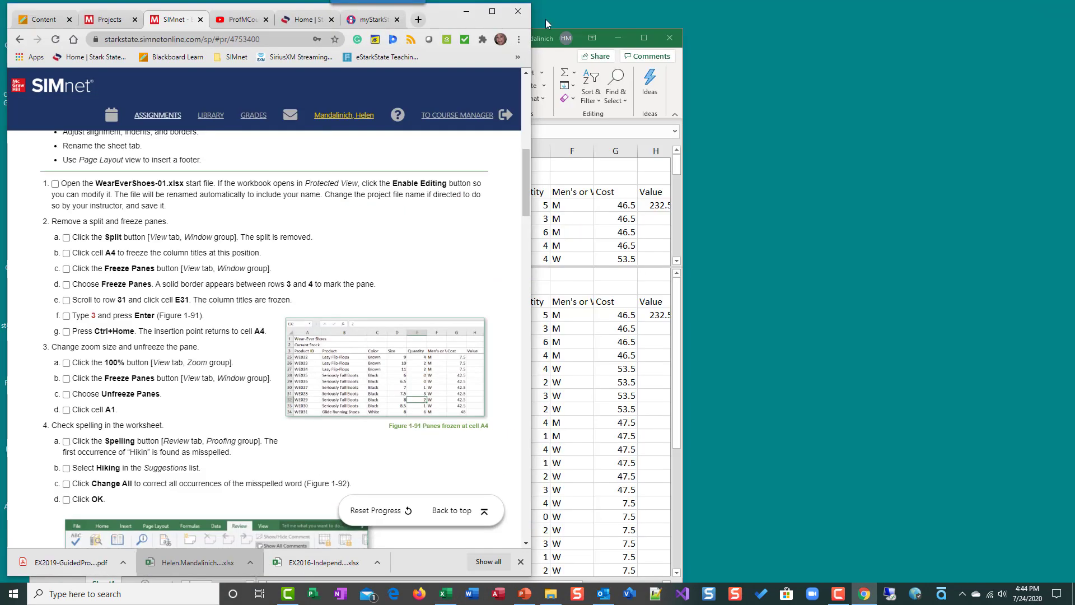
click(583, 32)
drag(451, 37, 840, 13)
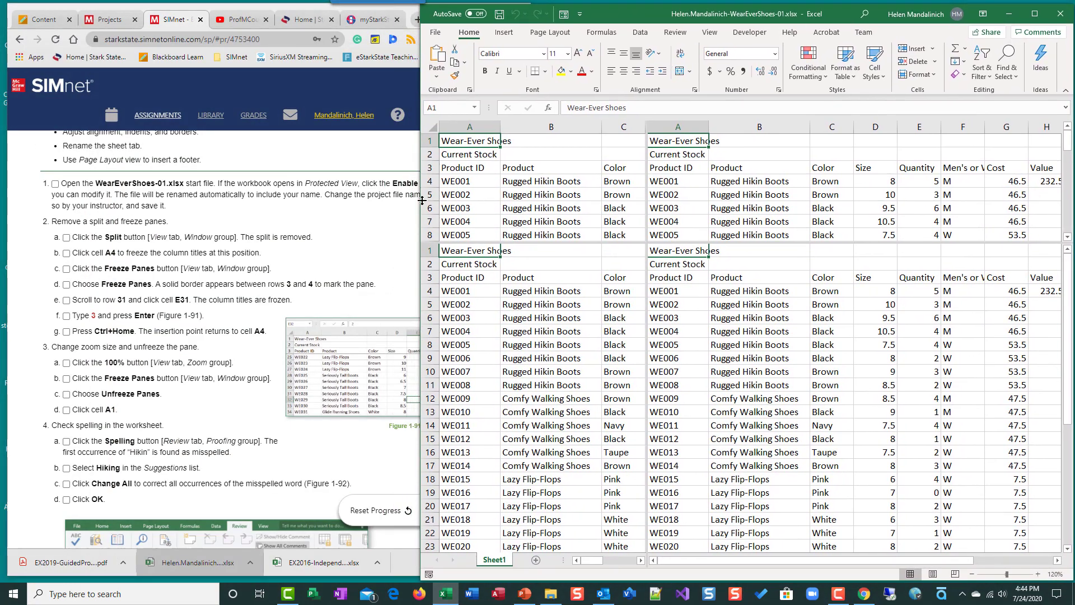
drag(419, 201, 519, 203)
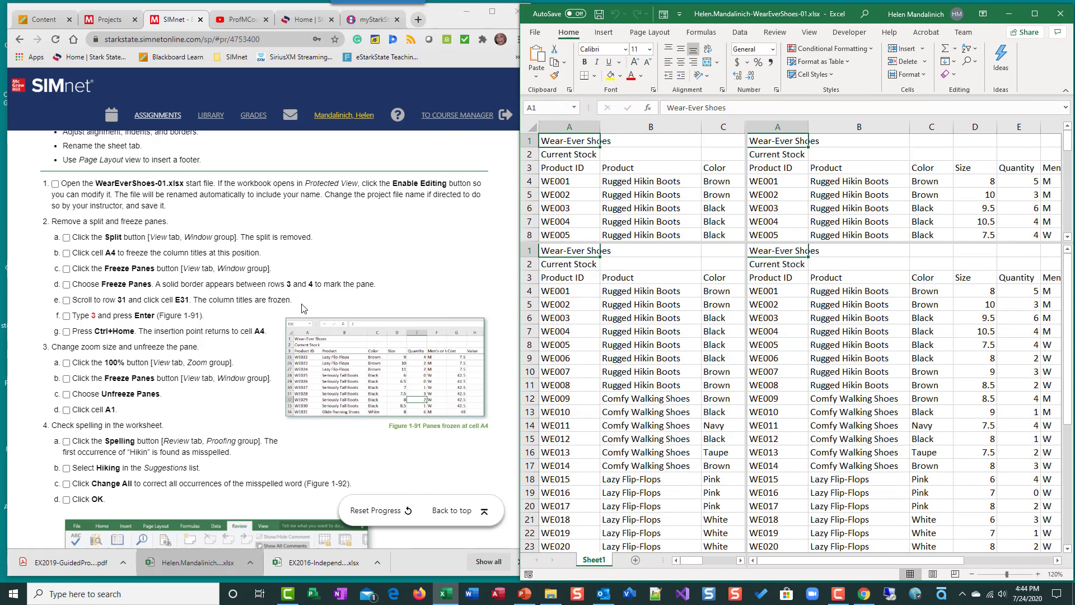
Step: Mark instruction 1 about opening the start file as completed in the instructions list
scroll(303, 309, up, 3)
scroll(303, 309, up, 4)
scroll(303, 308, down, 3)
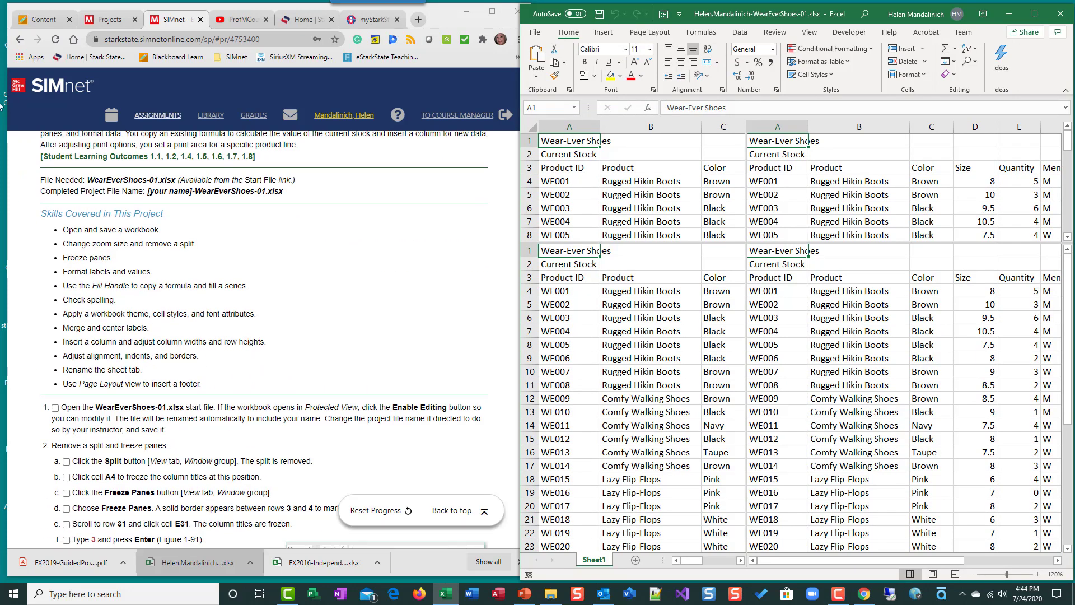
scroll(256, 329, down, 4)
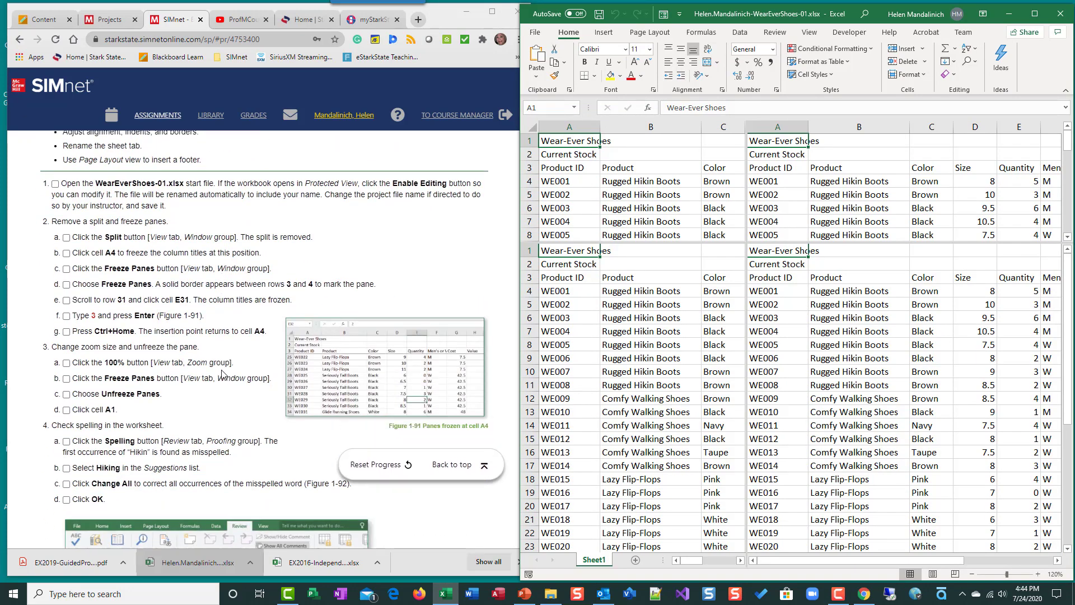
click(56, 181)
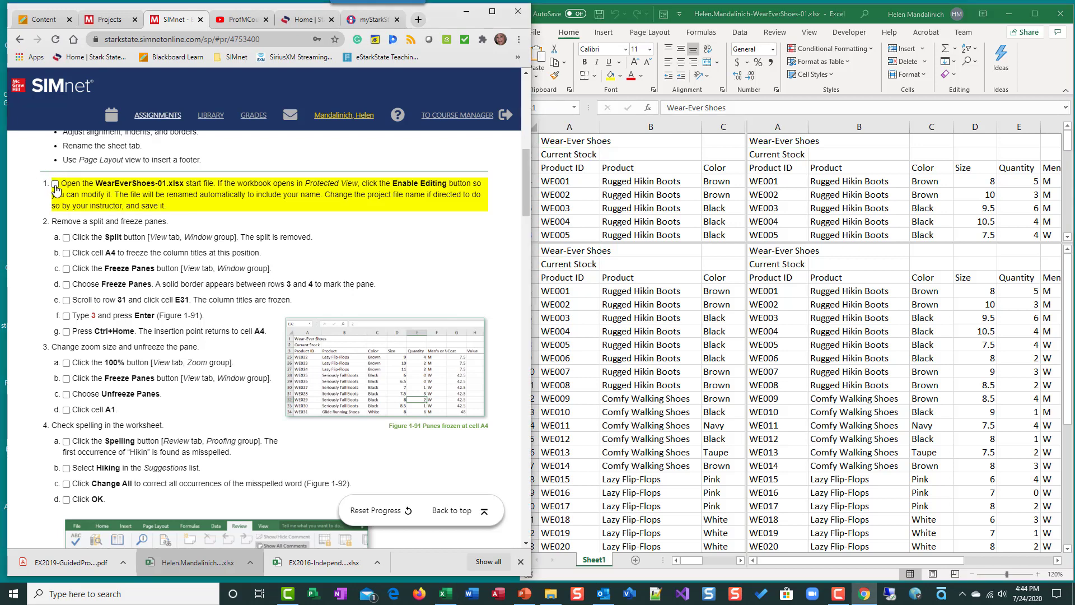
click(55, 185)
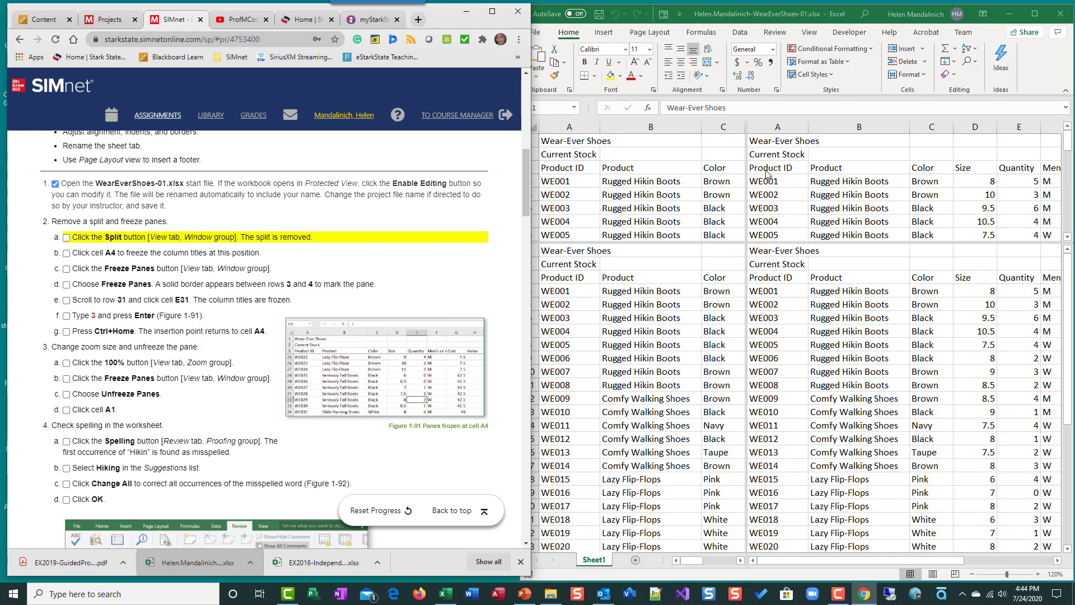
Step: Examine the split worksheet panes by selecting cells and scrolling within them
click(842, 348)
scroll(840, 348, down, 3)
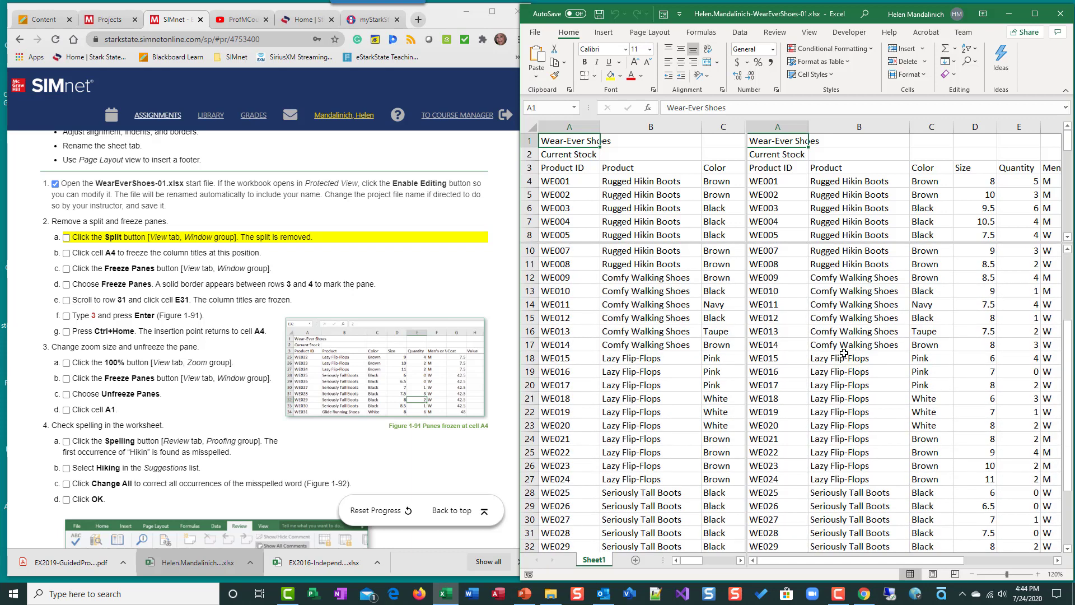
scroll(840, 348, up, 3)
click(887, 220)
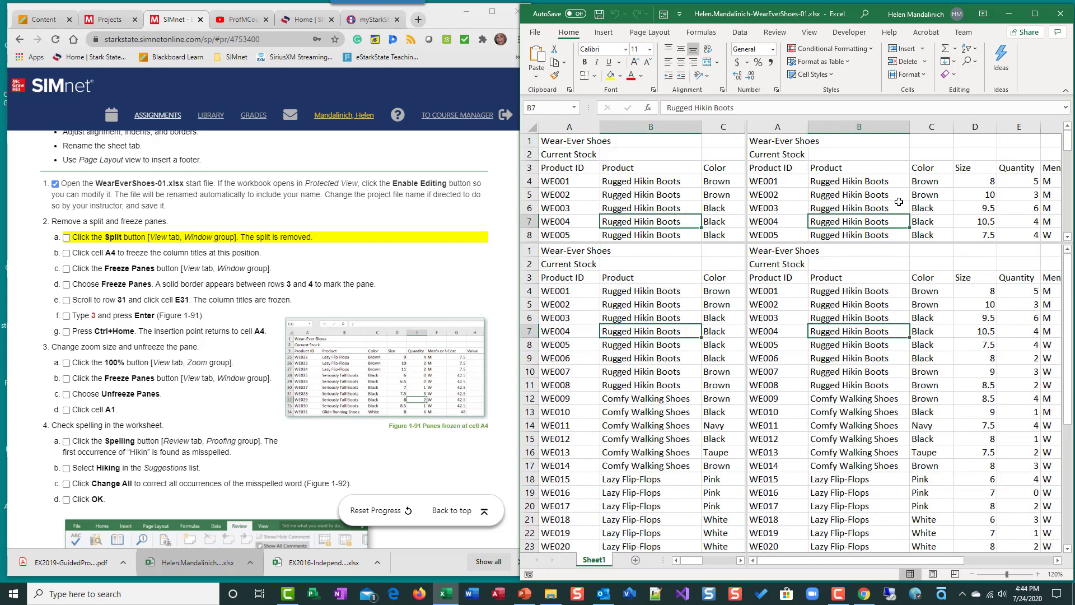
click(801, 218)
scroll(840, 216, down, 6)
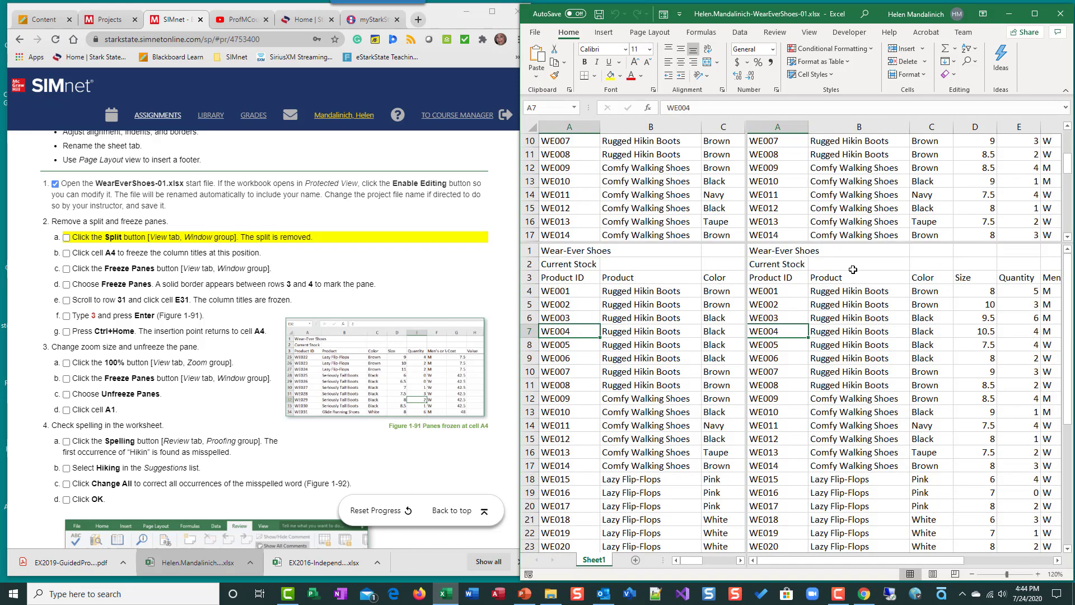
scroll(881, 196, up, 3)
scroll(881, 196, up, 3)
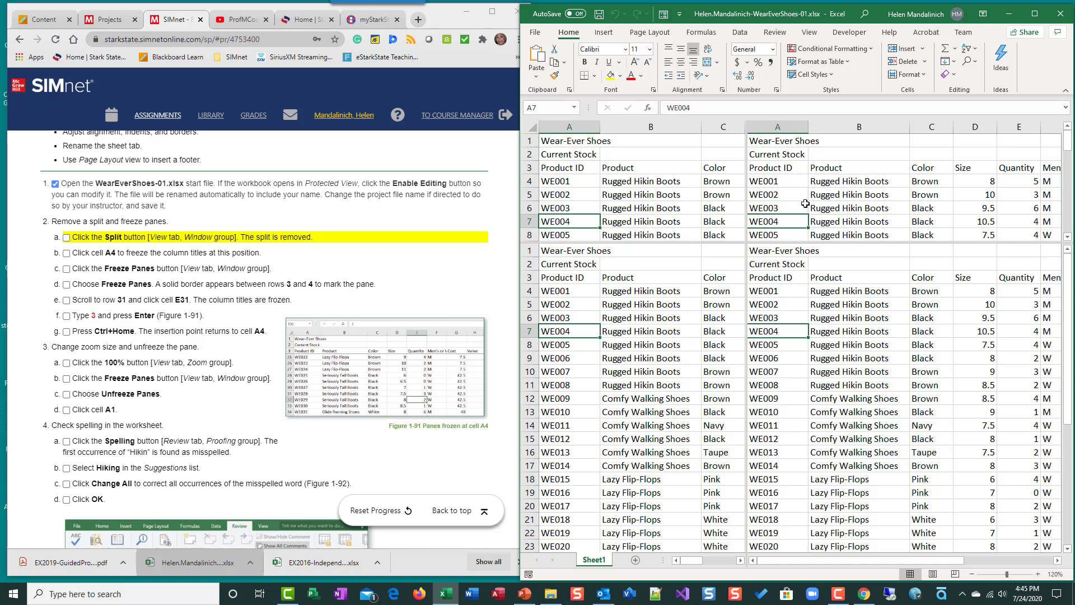
Step: Remove the split from the worksheet window and mark instruction 2a as completed
click(809, 34)
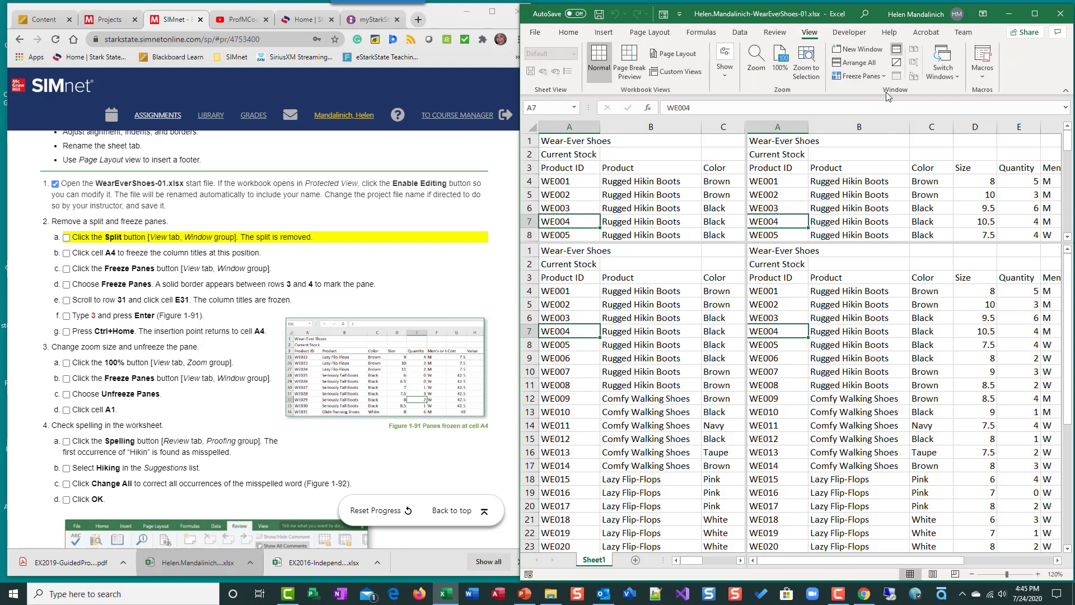
click(897, 52)
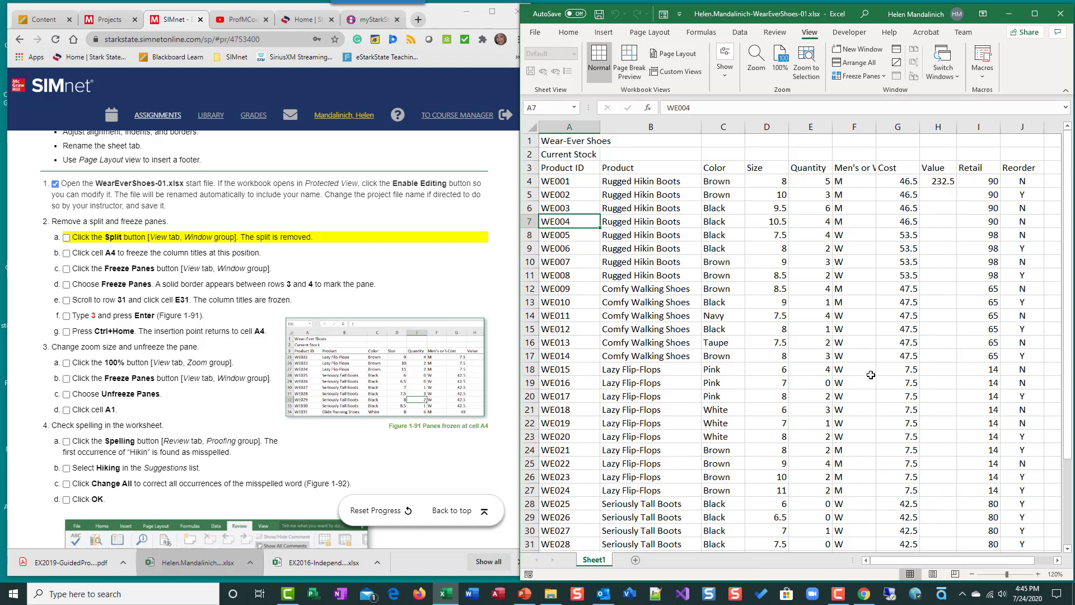
click(897, 51)
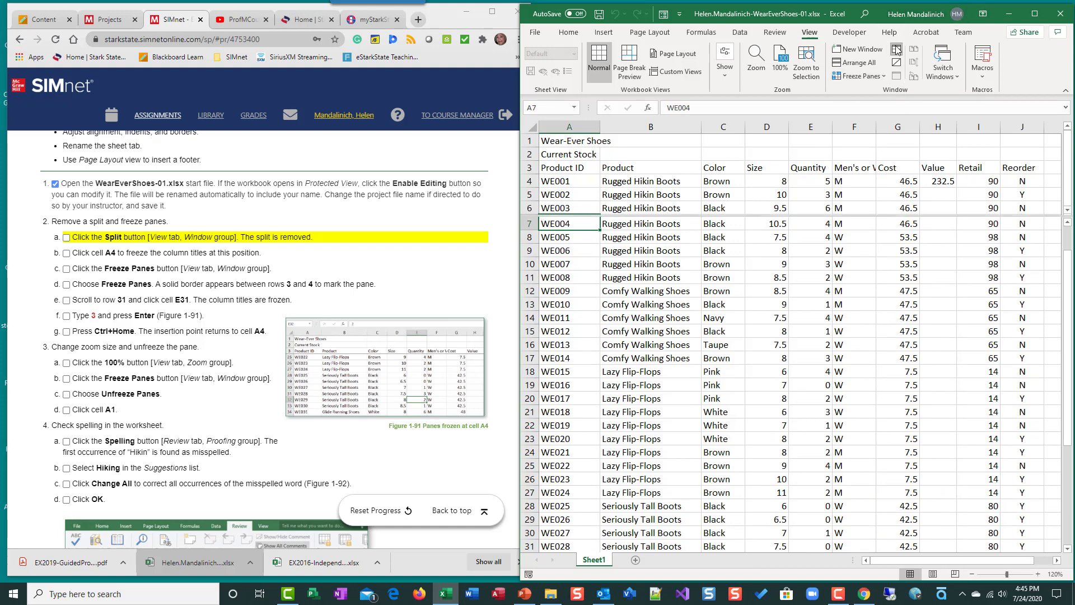
click(897, 51)
click(897, 50)
click(897, 50)
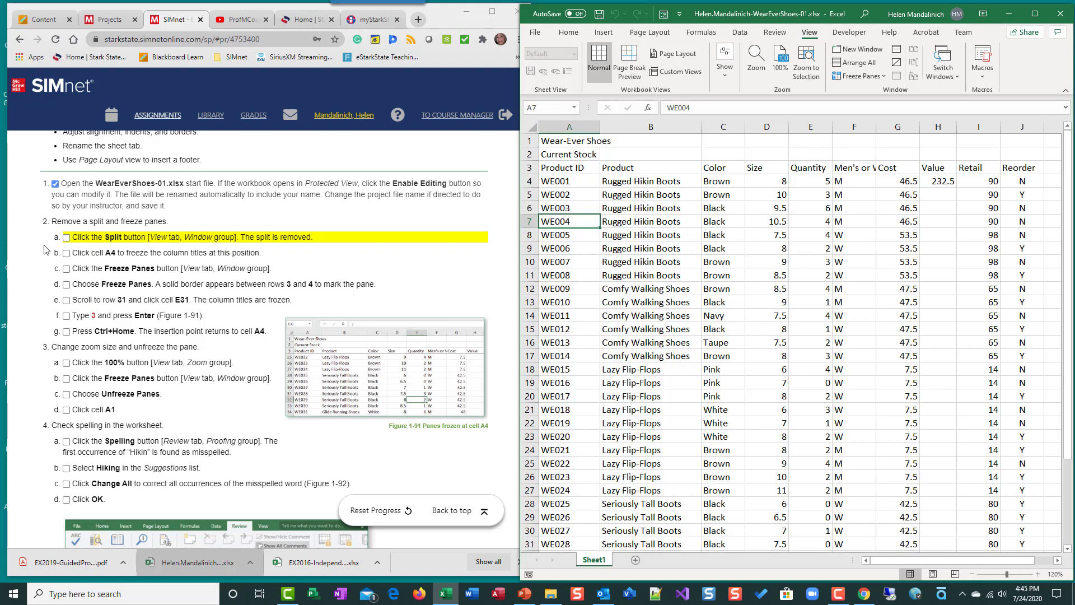
click(66, 237)
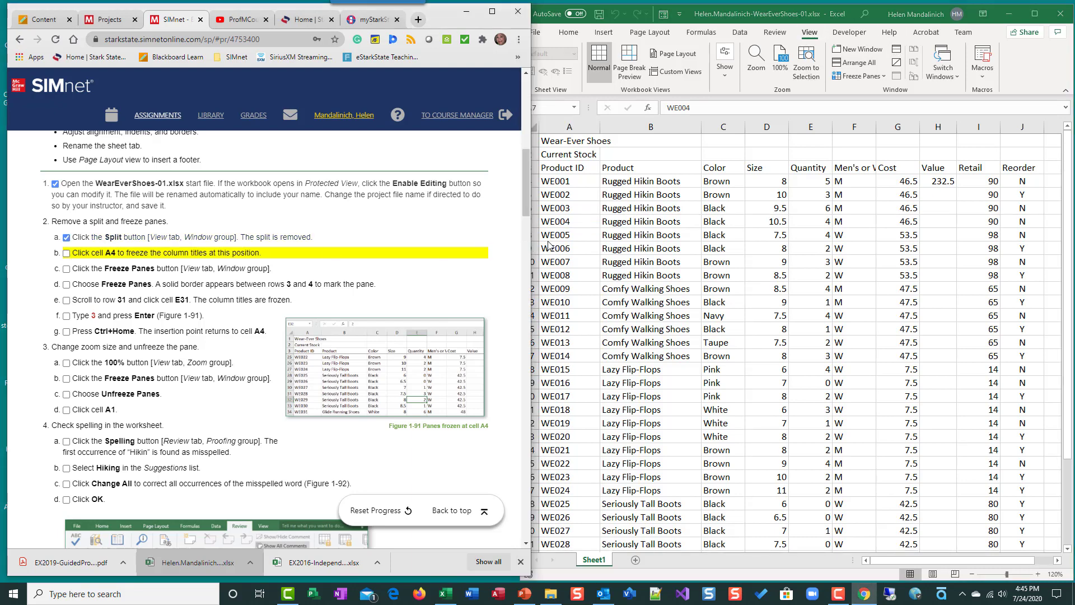
Step: Scroll through the worksheet to check the single unsplit view
scroll(662, 251, down, 3)
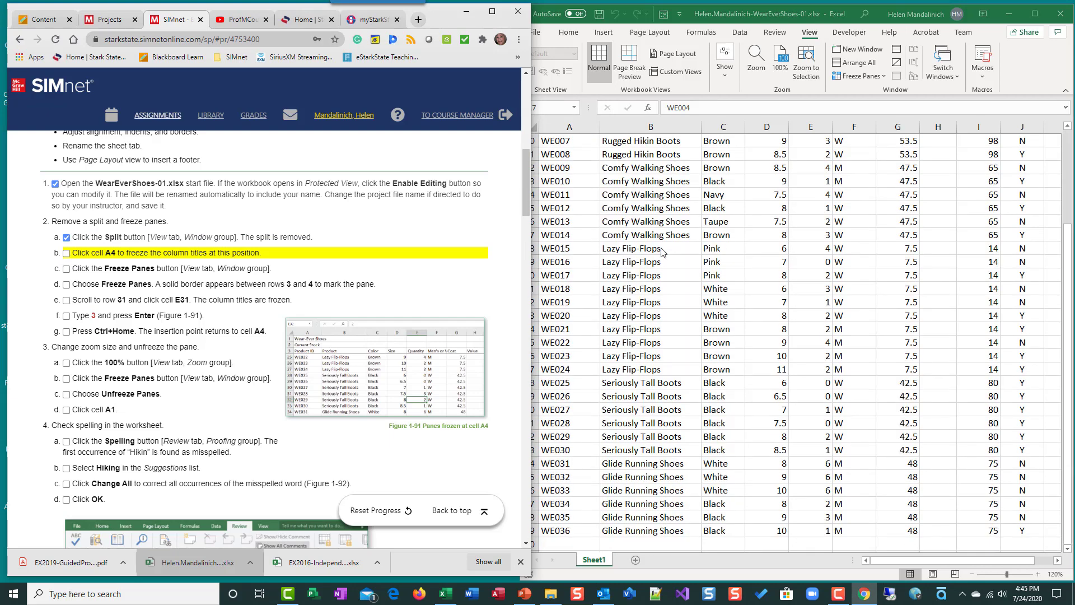
scroll(662, 251, up, 3)
scroll(662, 251, down, 7)
scroll(662, 251, up, 7)
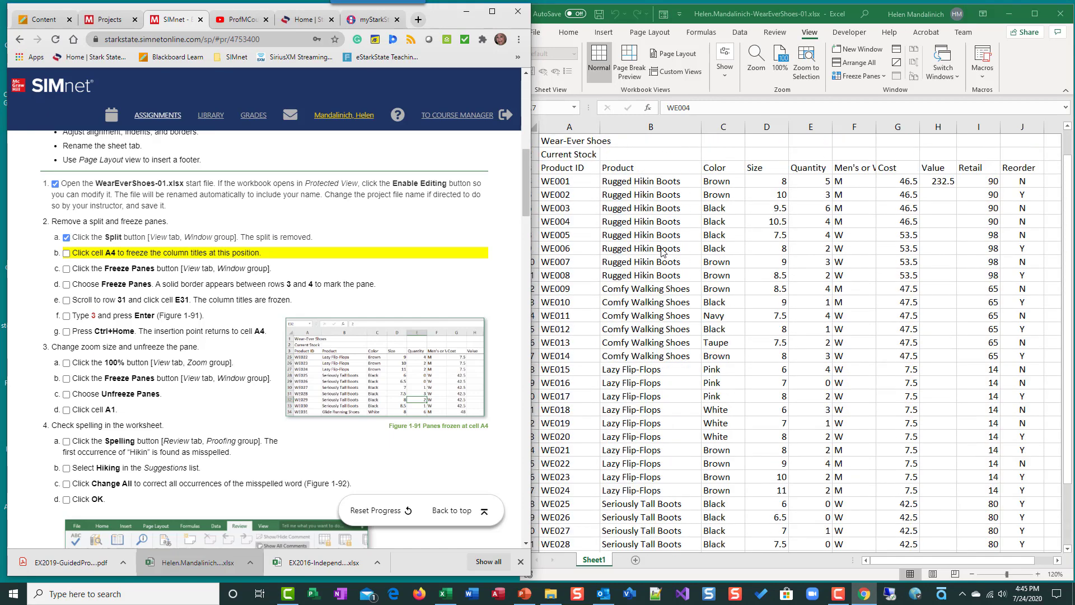
scroll(662, 252, down, 4)
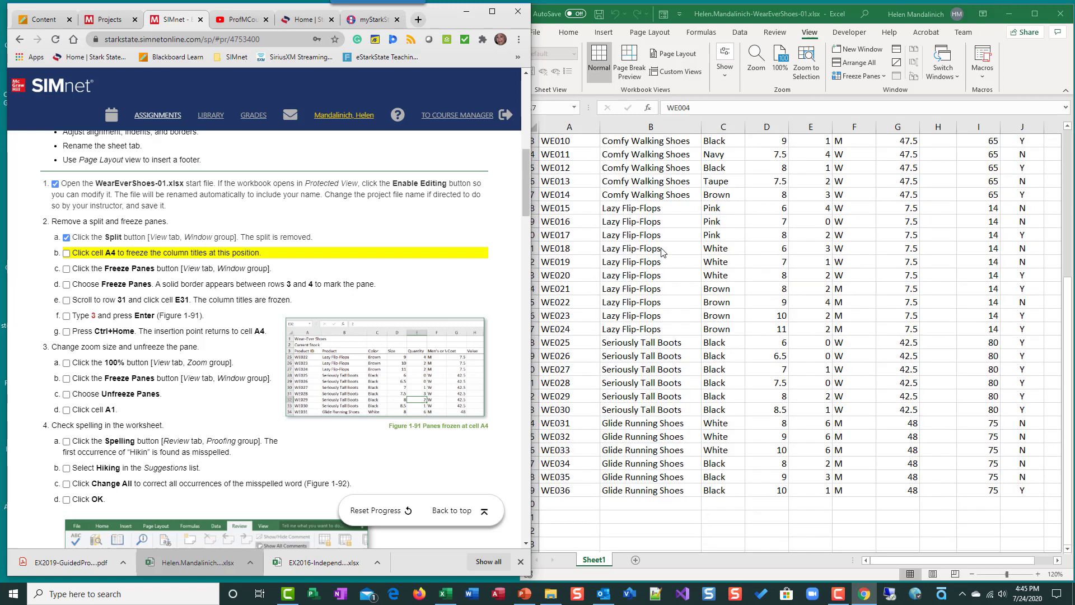
scroll(662, 252, up, 4)
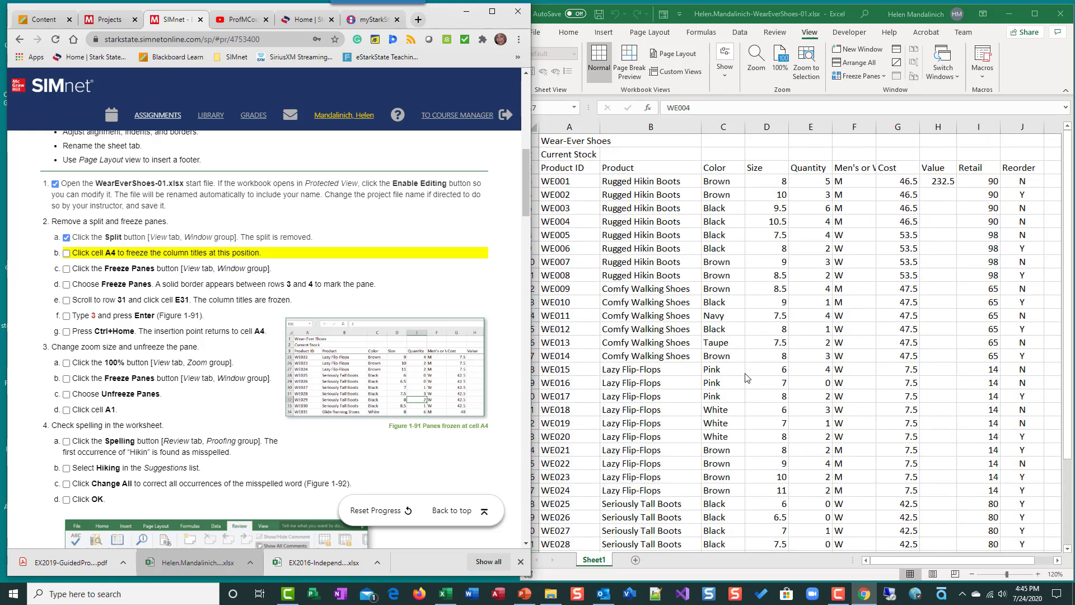
scroll(746, 379, down, 2)
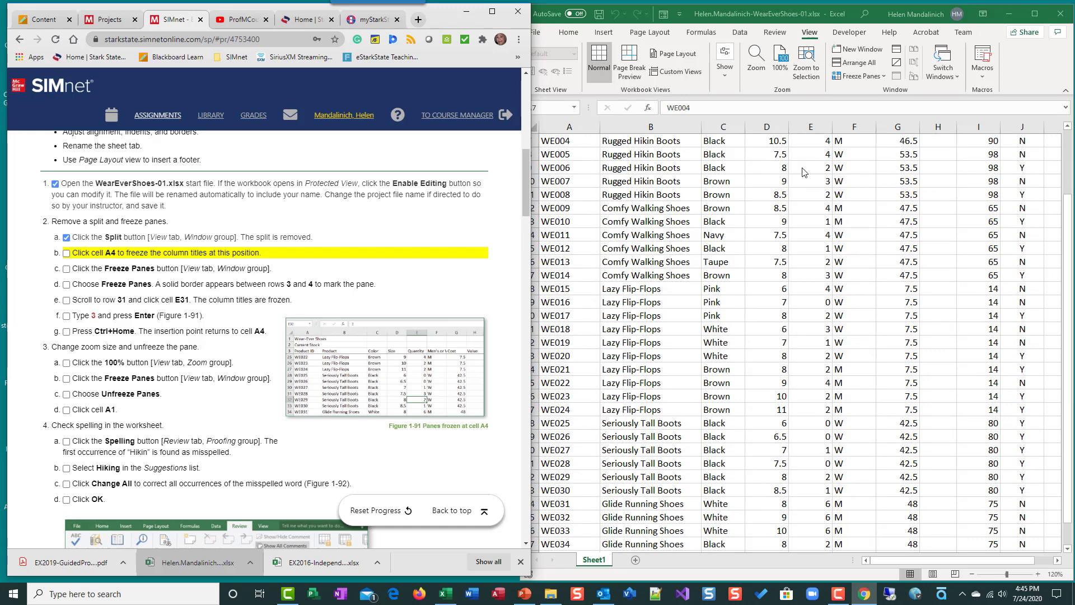
scroll(740, 323, up, 2)
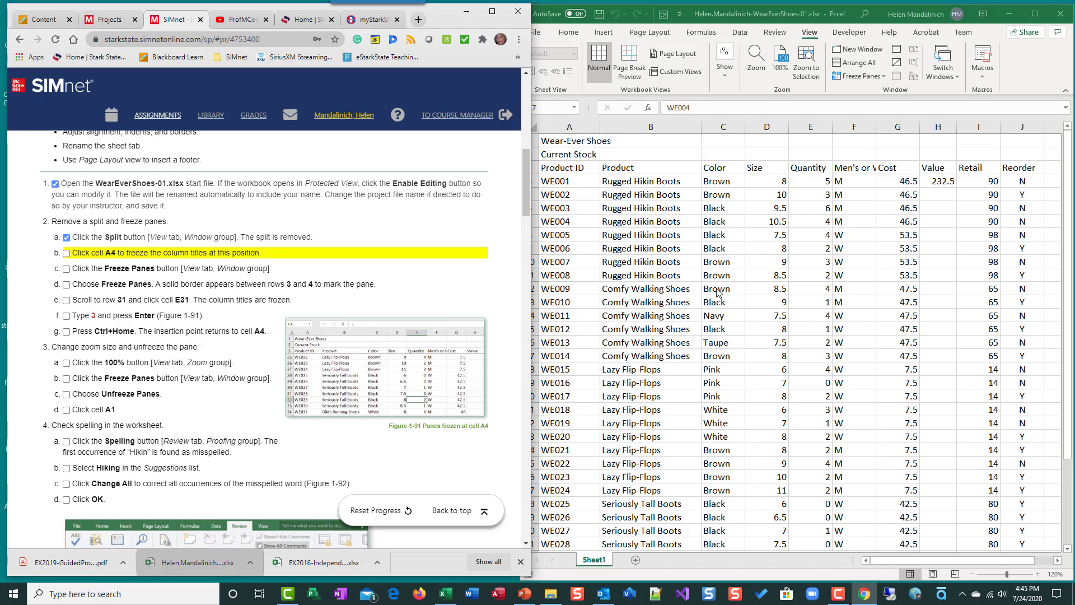
Step: Select cell A4 and freeze the panes so the column titles above row 4 stay visible
click(552, 181)
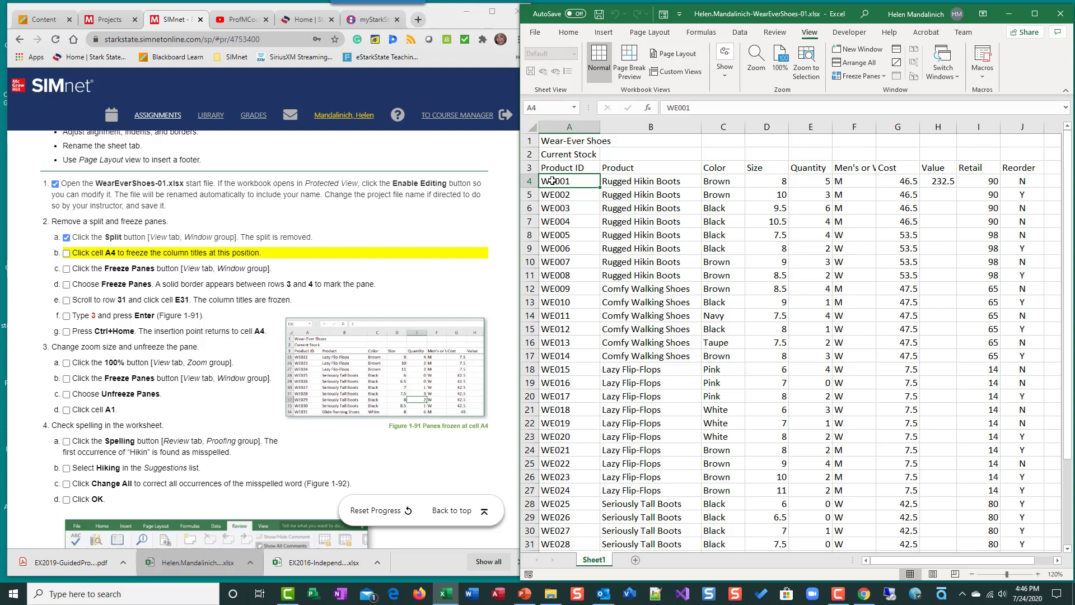
click(628, 184)
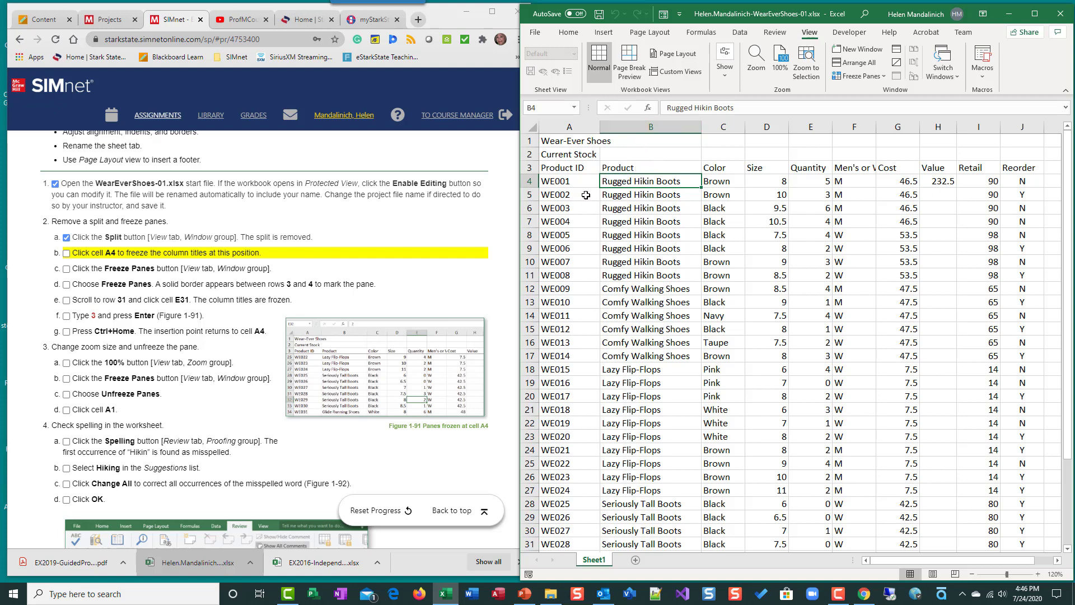
click(575, 180)
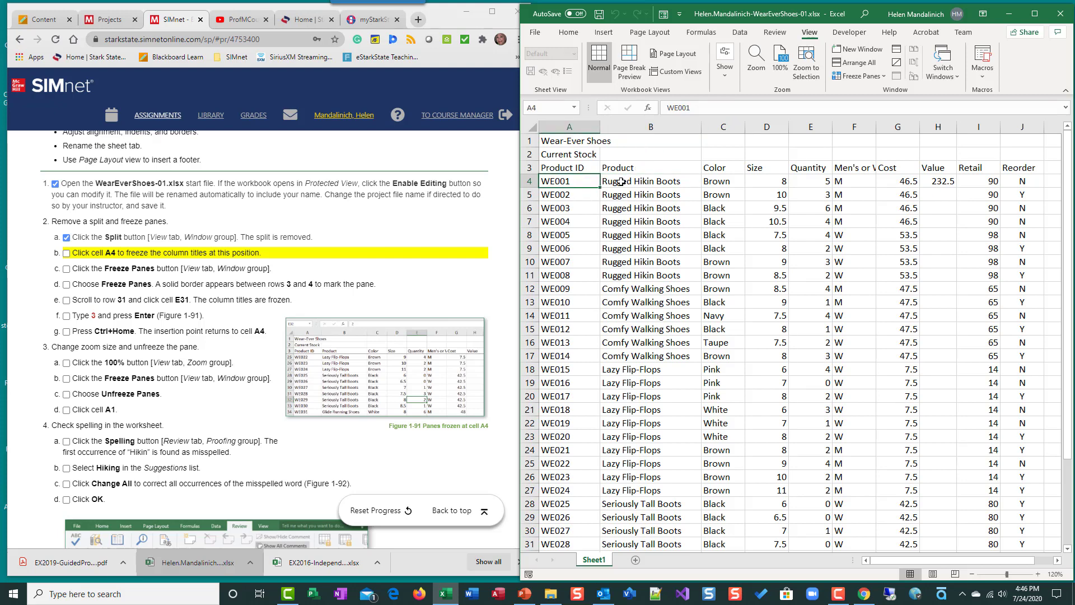
click(621, 181)
click(585, 181)
click(637, 181)
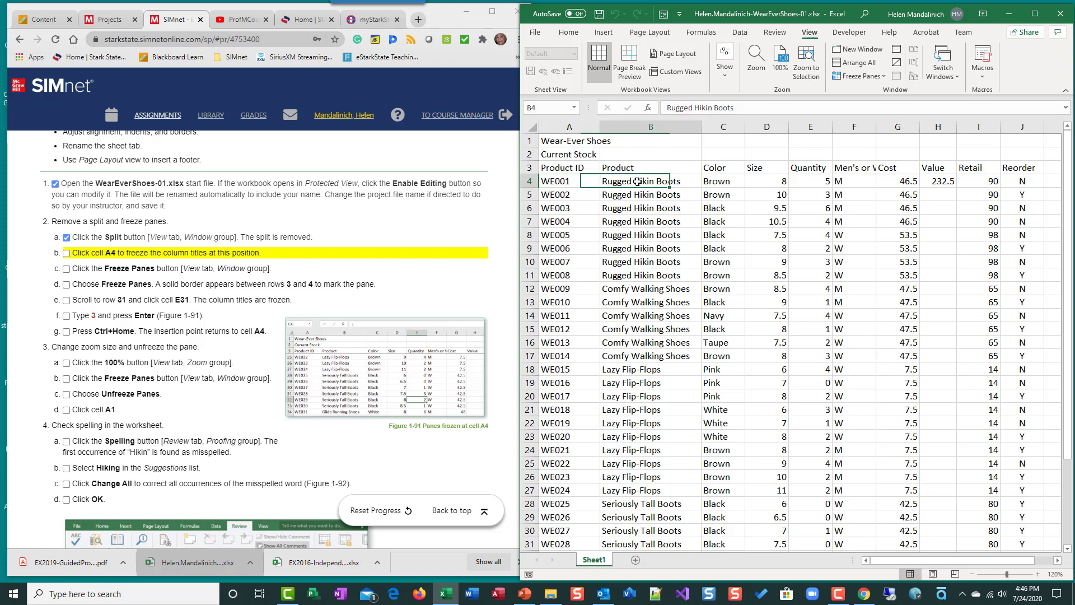
click(585, 181)
click(630, 181)
click(555, 181)
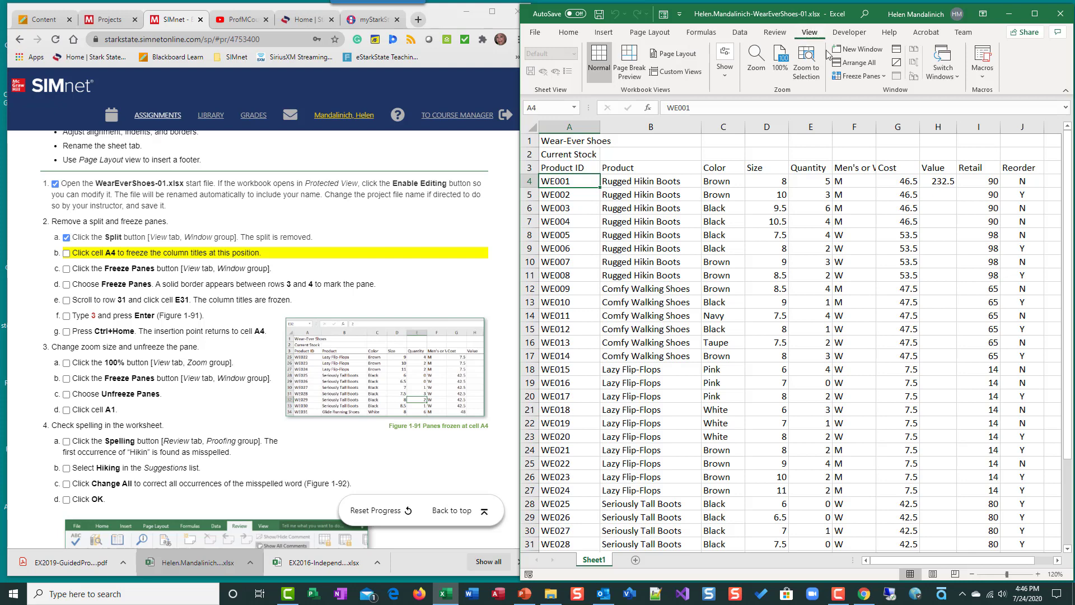
click(886, 76)
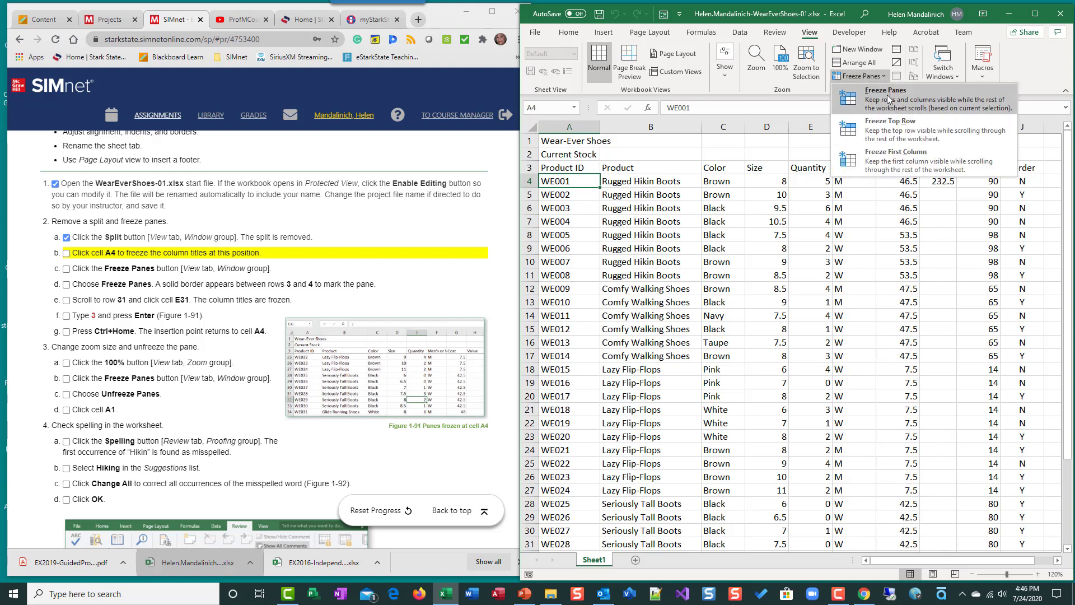
click(889, 99)
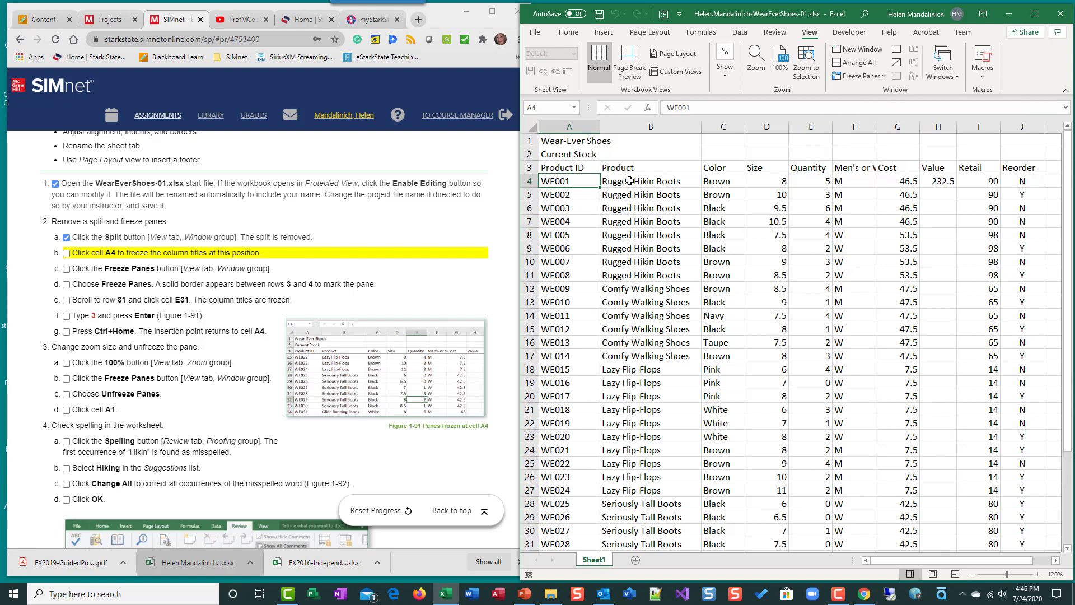
Step: Scroll down and up through the worksheet to examine the frozen title rows
scroll(744, 304, down, 1)
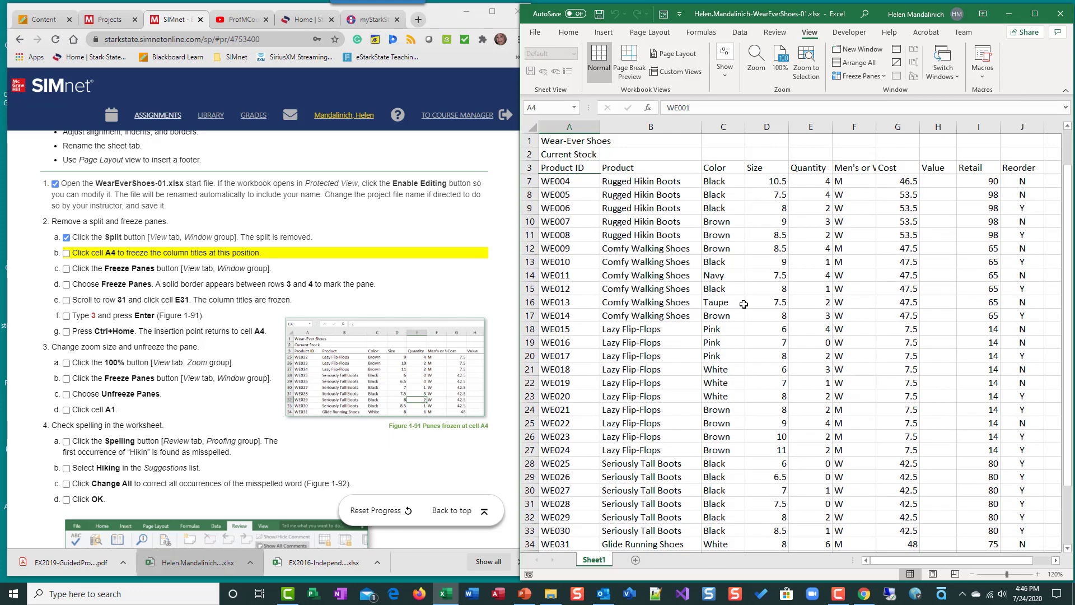
scroll(744, 304, down, 3)
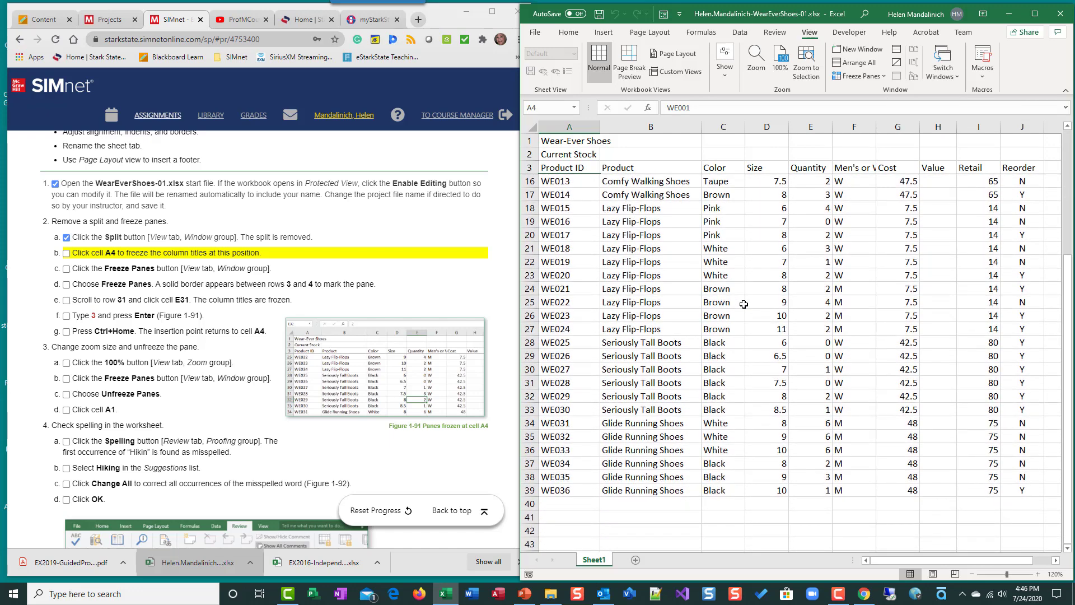
scroll(743, 305, down, 2)
scroll(744, 305, up, 4)
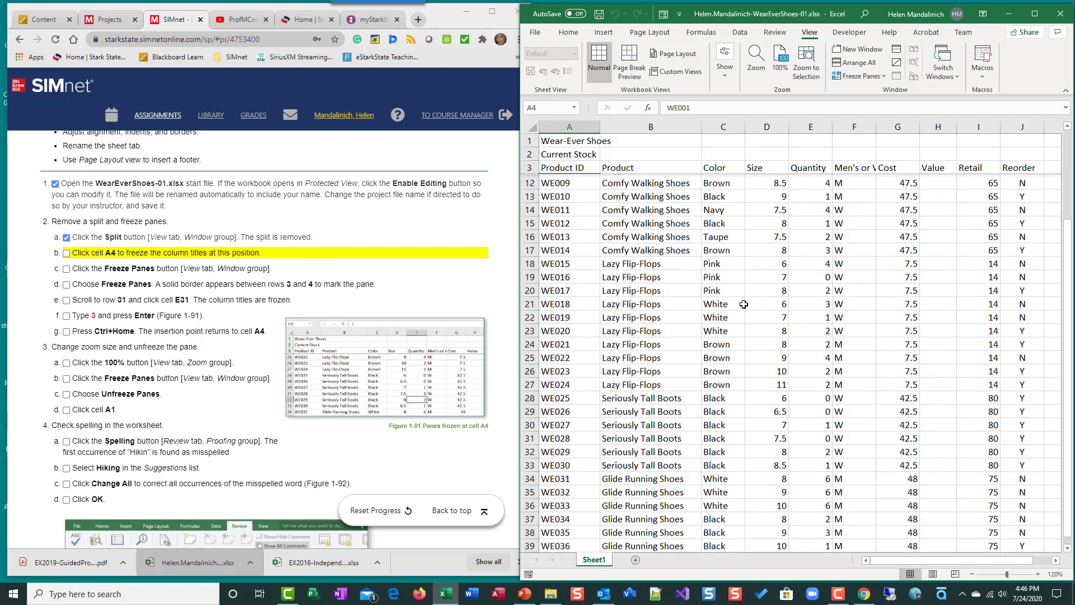
scroll(743, 304, up, 3)
scroll(747, 307, down, 5)
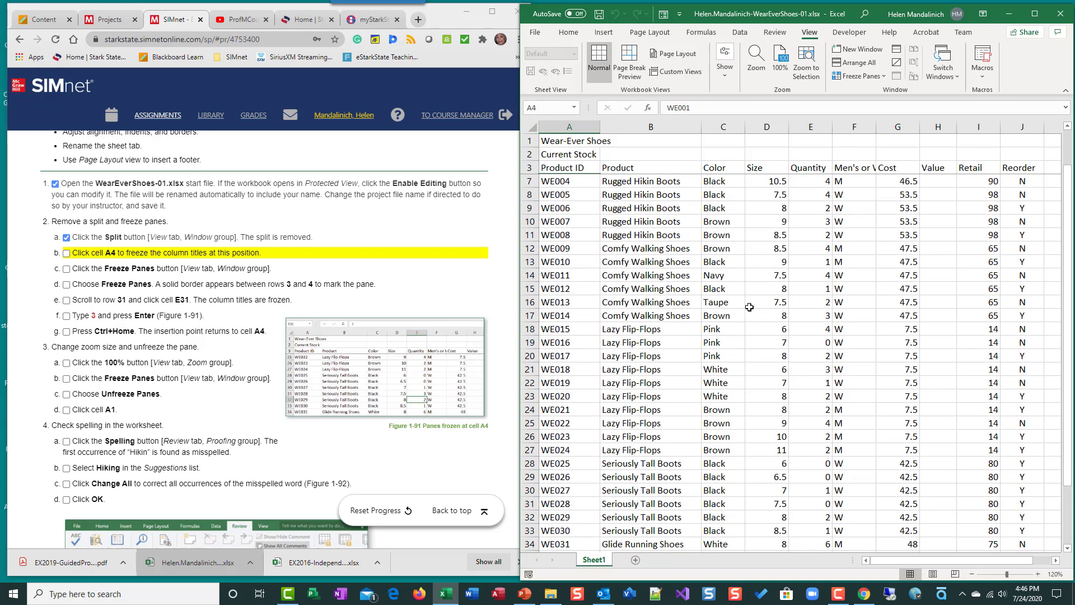
scroll(750, 307, up, 5)
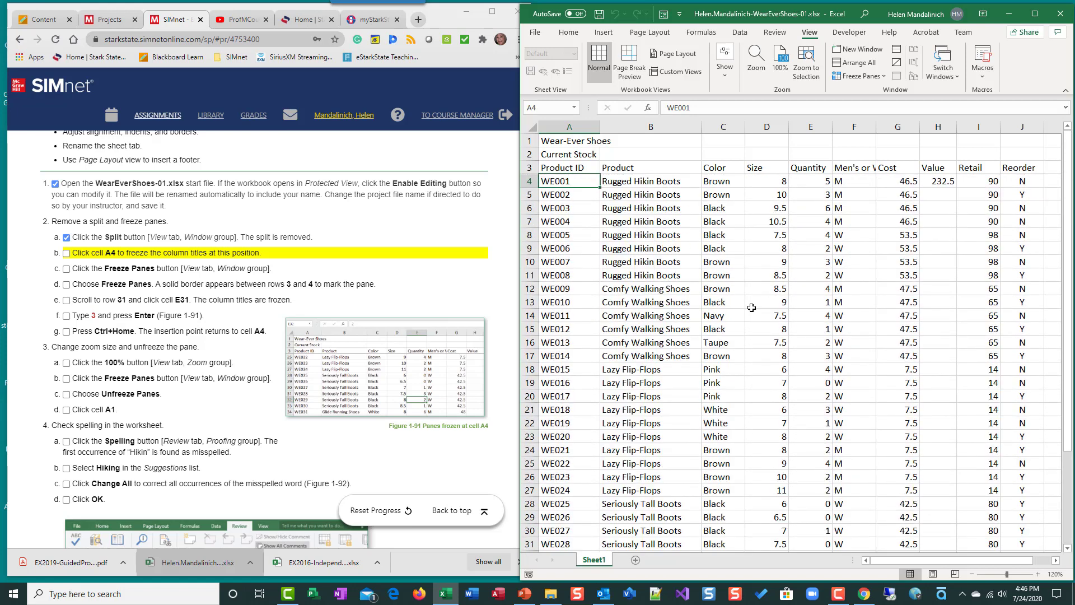
Step: Mark instructions 2b through 2e as completed in the instructions list
click(65, 255)
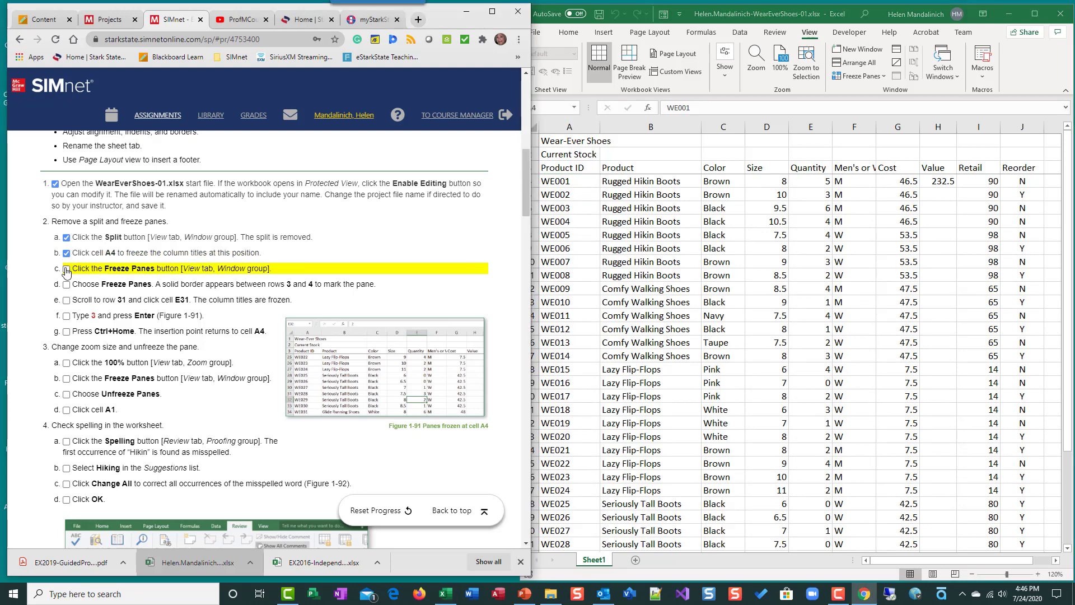
click(66, 270)
click(67, 285)
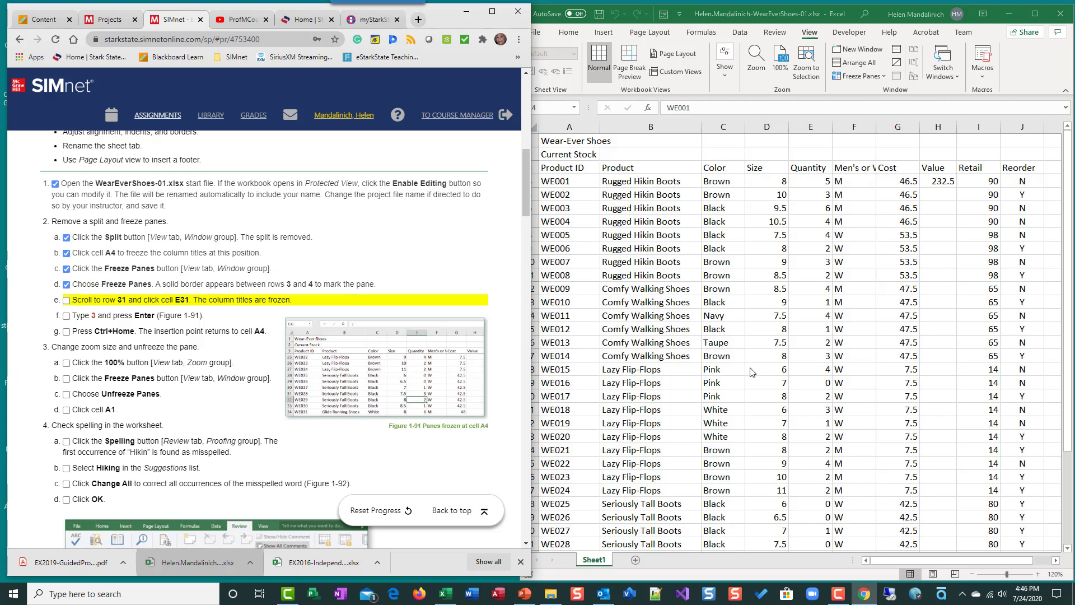
scroll(752, 373, down, 2)
scroll(753, 379, up, 2)
click(67, 300)
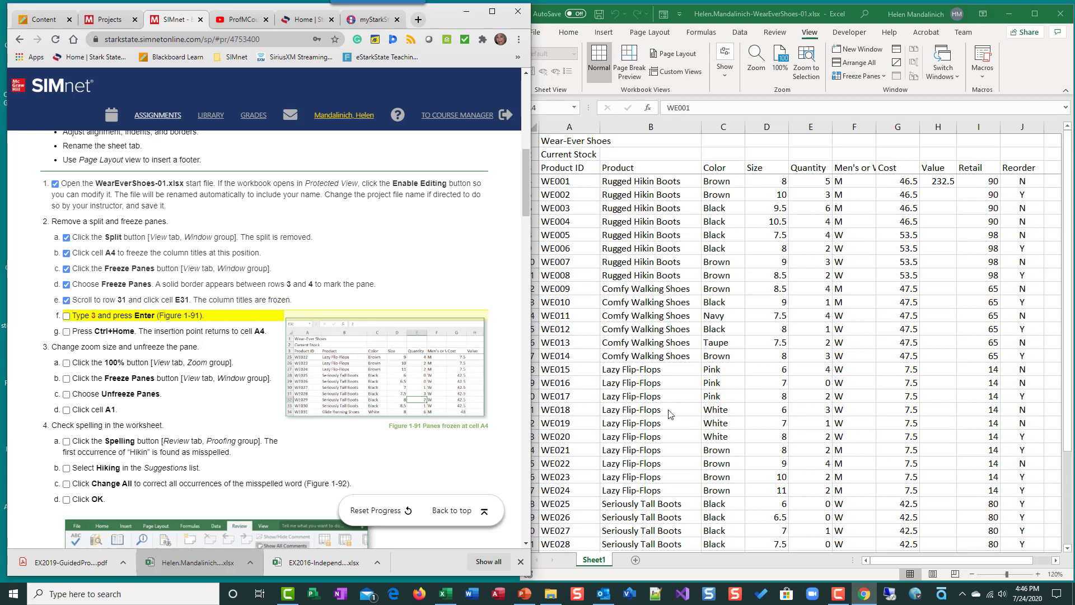
Step: Scroll down to row 31 and enter 3 in cell E31
scroll(671, 414, down, 2)
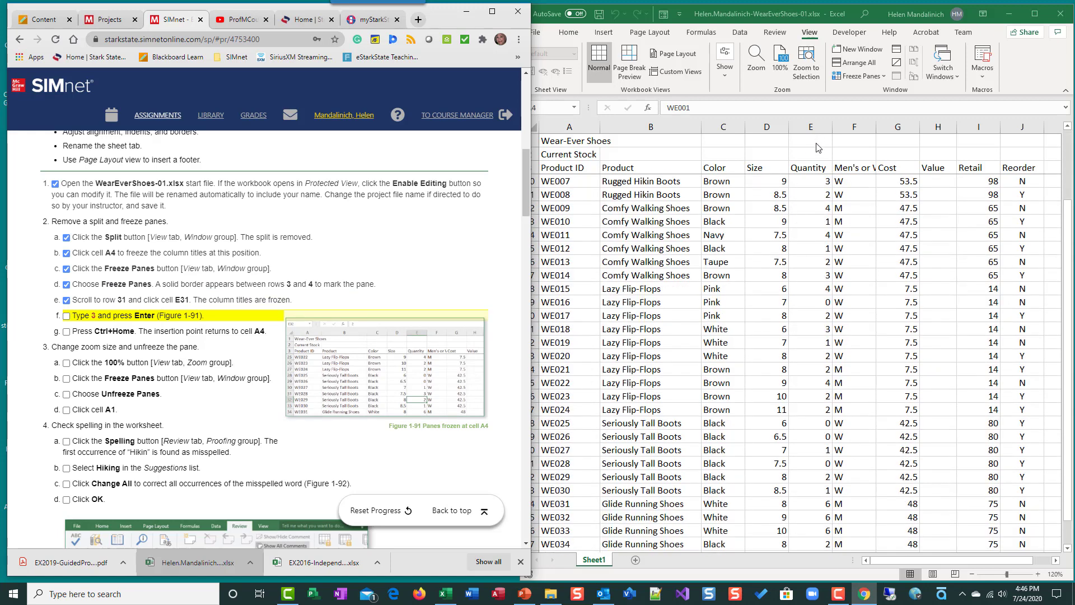
scroll(814, 410, down, 1)
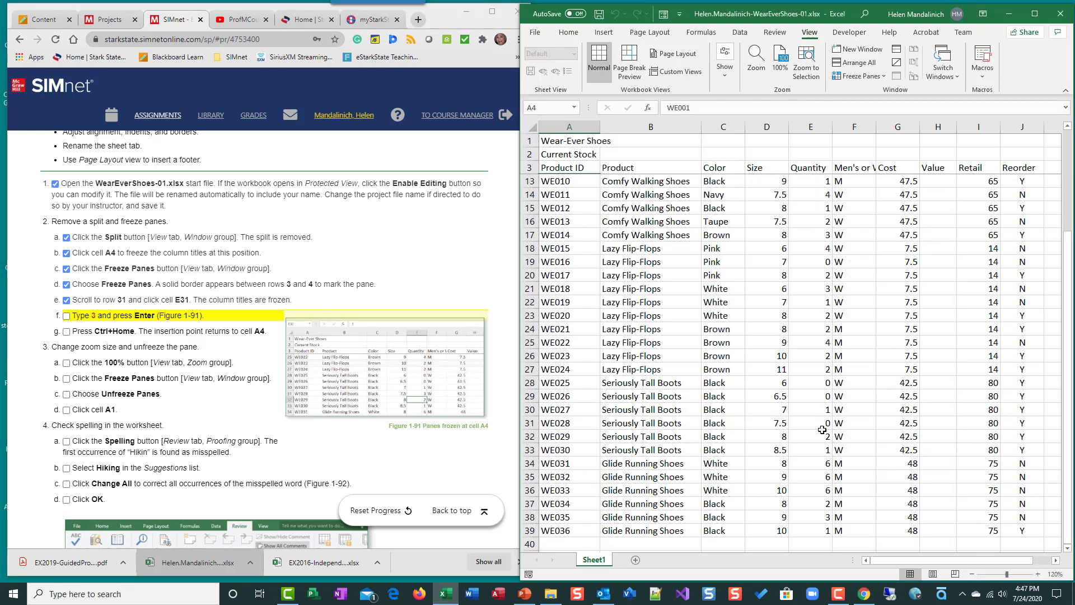
click(806, 423)
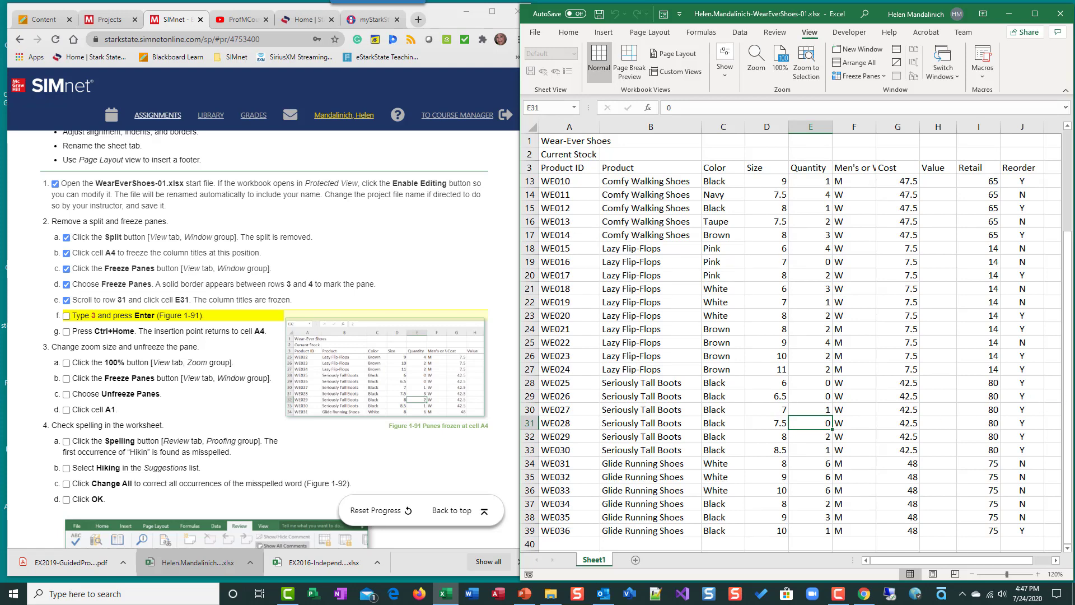
text(3)
key(Return)
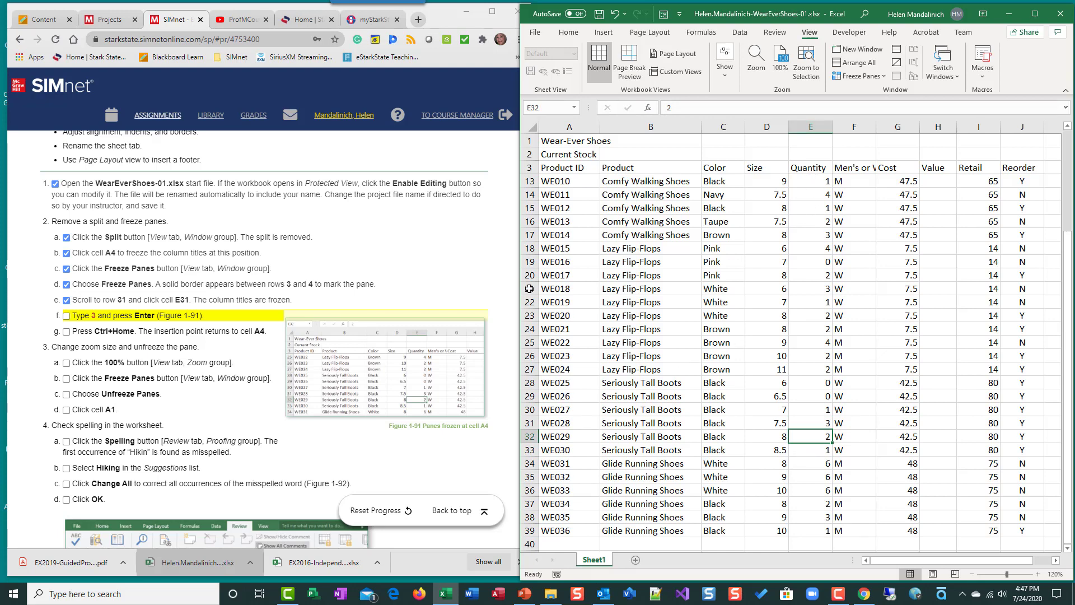
Step: Mark instruction 2f as completed and return the worksheet's insertion point to cell A4
click(66, 316)
key(ctrl+Home)
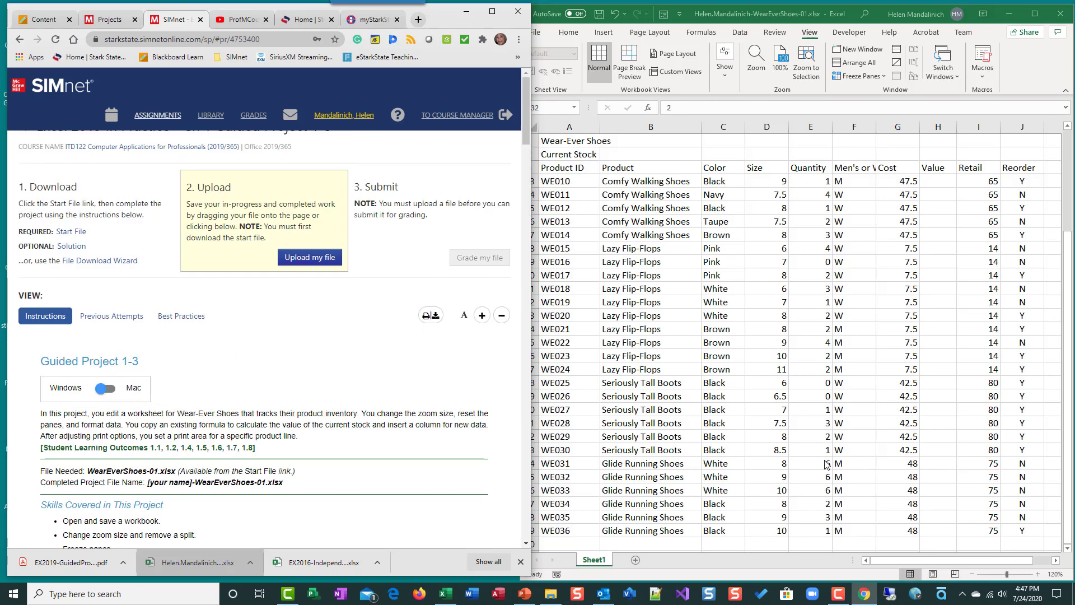
key(alt+Tab)
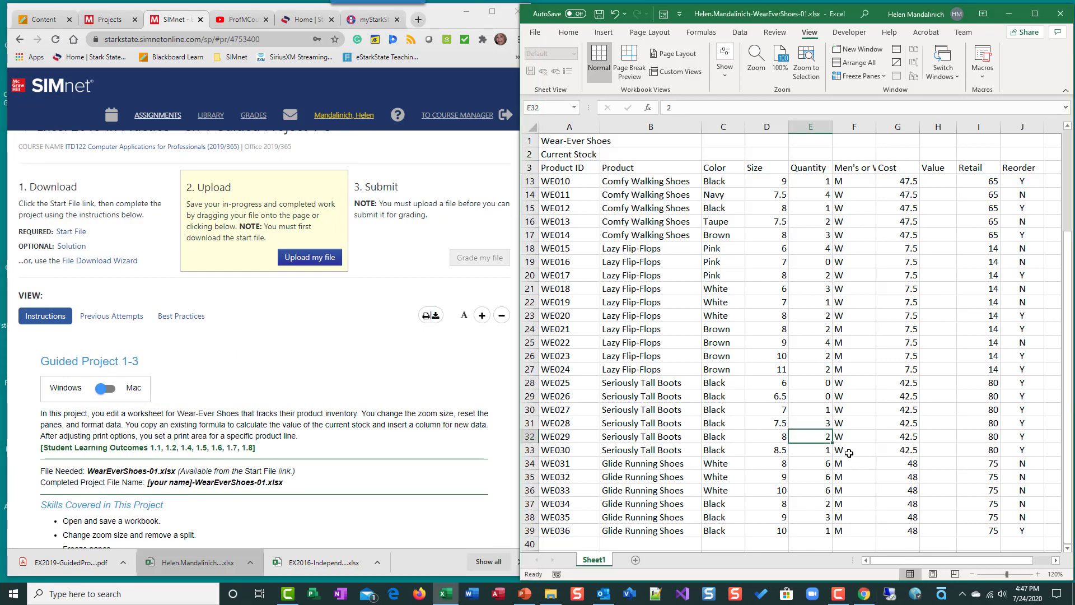
key(ctrl+Home)
Step: Mark instruction 2g as completed in the instructions list and switch back to the workbook
scroll(343, 376, down, 8)
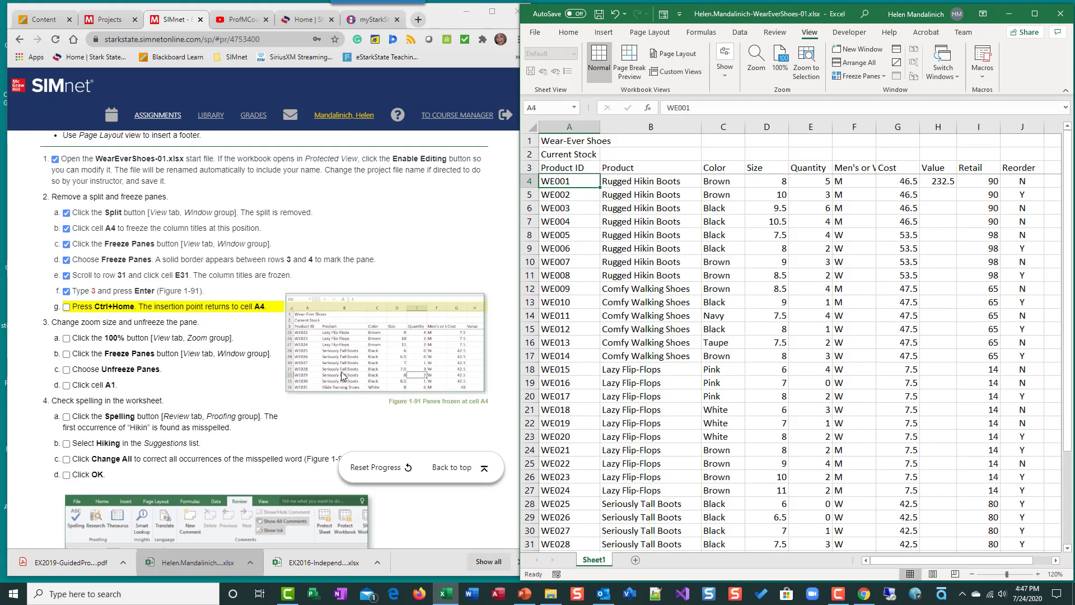
scroll(342, 375, down, 1)
click(66, 230)
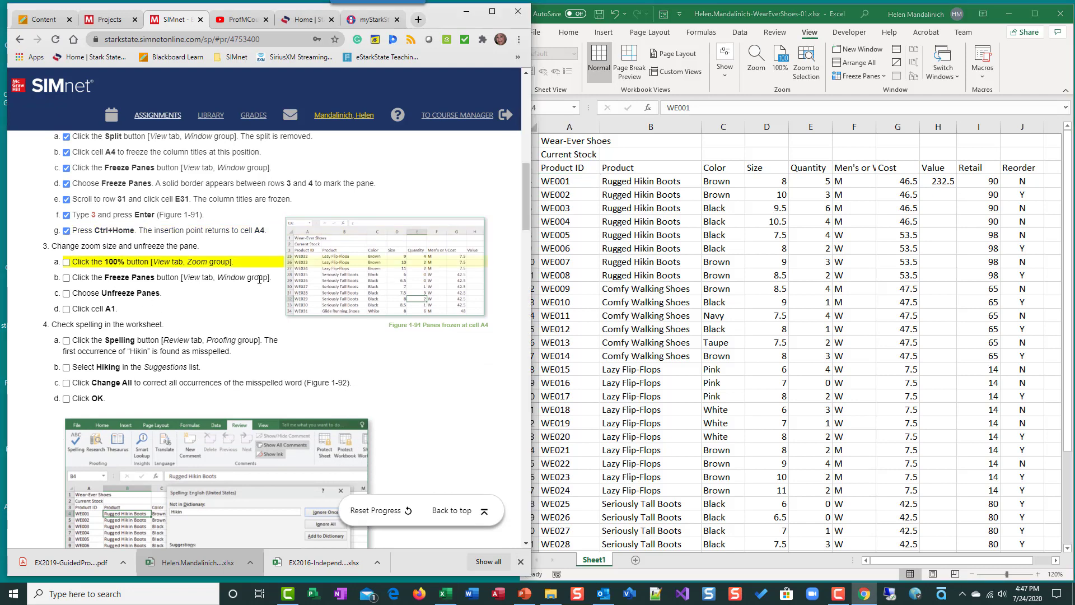
key(alt+Tab)
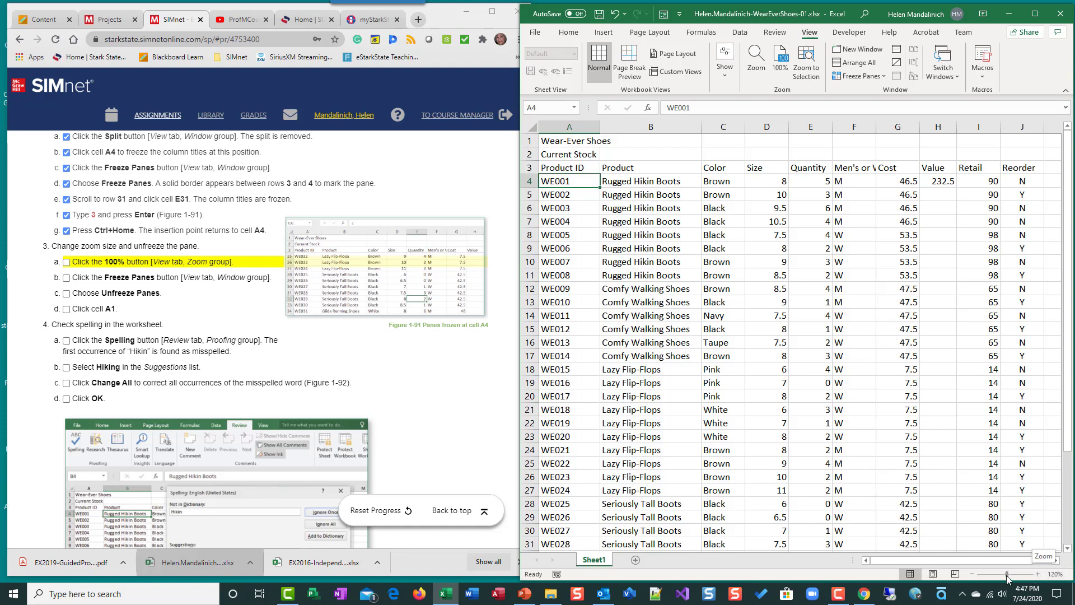
Step: Adjust the worksheet zoom out and in with the zoom slider controls to 100%
click(972, 574)
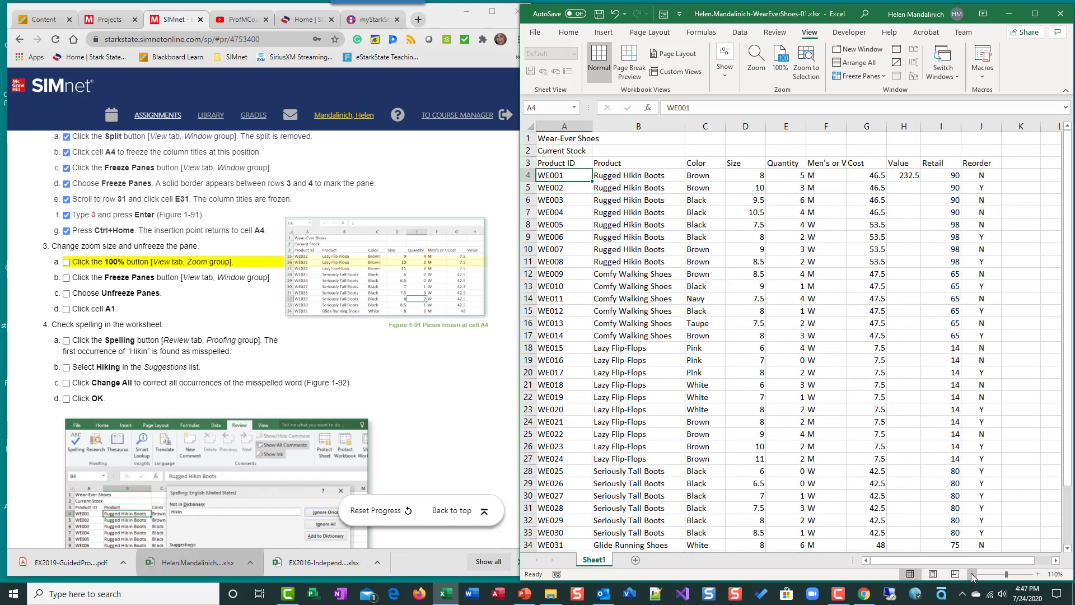
click(1007, 575)
click(1038, 574)
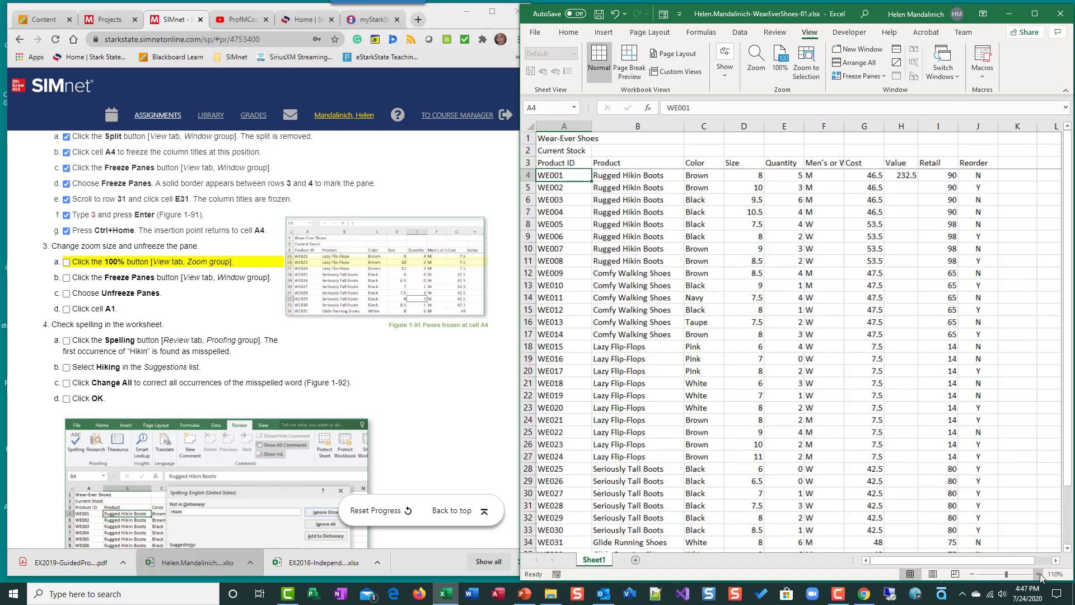
click(1038, 574)
click(1039, 574)
click(1038, 574)
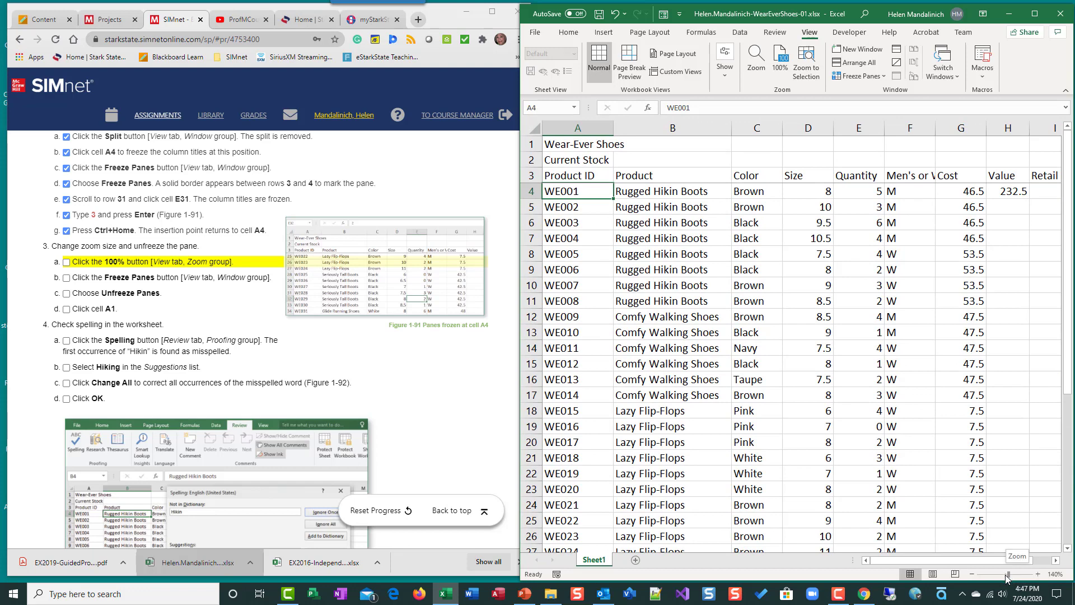
click(1008, 577)
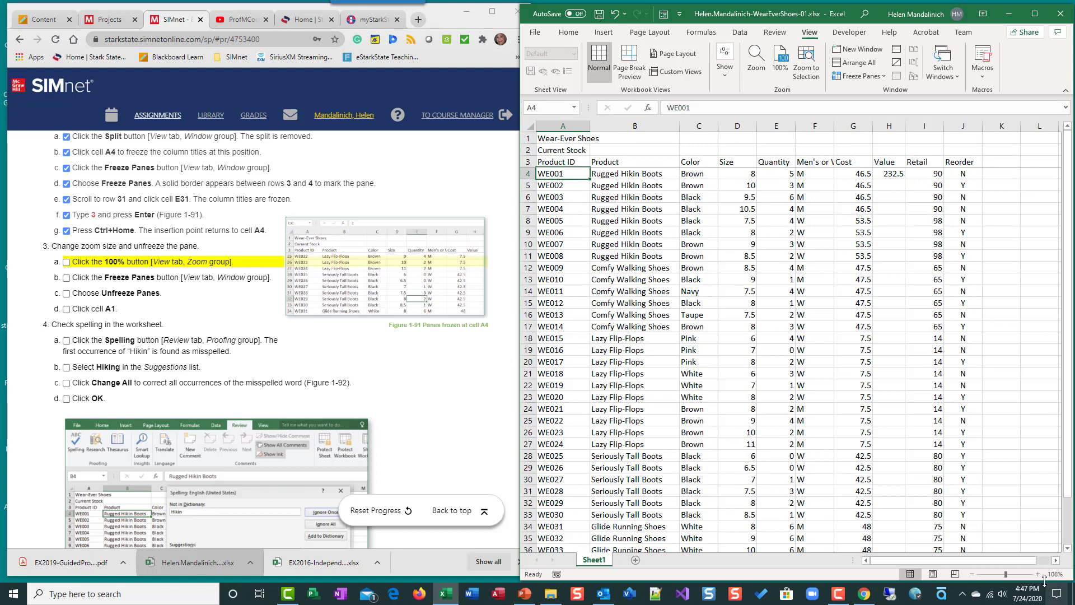
click(1004, 577)
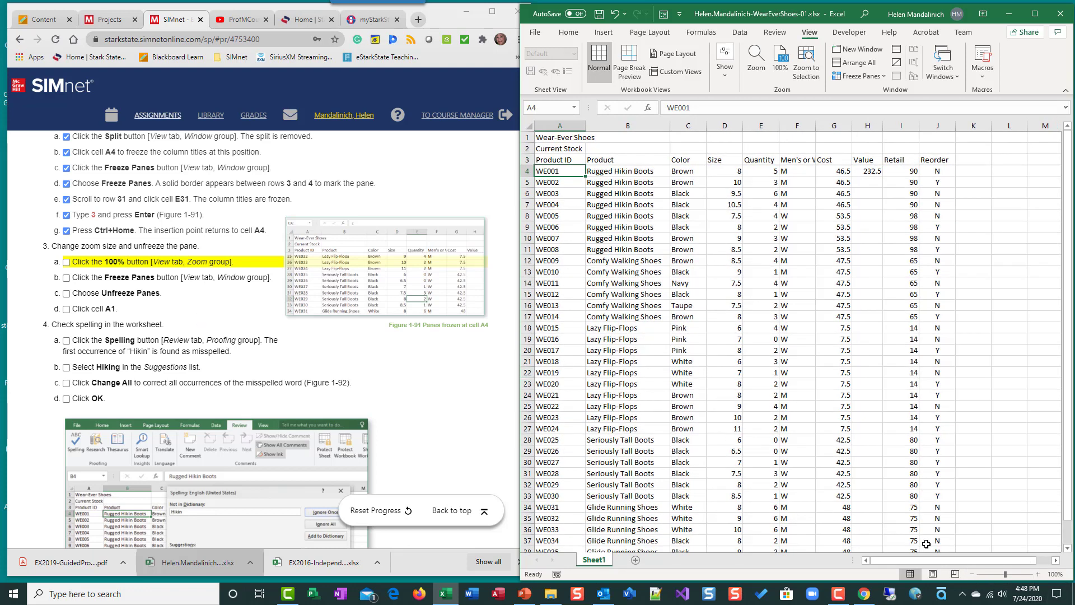
Step: Set the zoom magnification to 50% in the Zoom dialog
click(1058, 577)
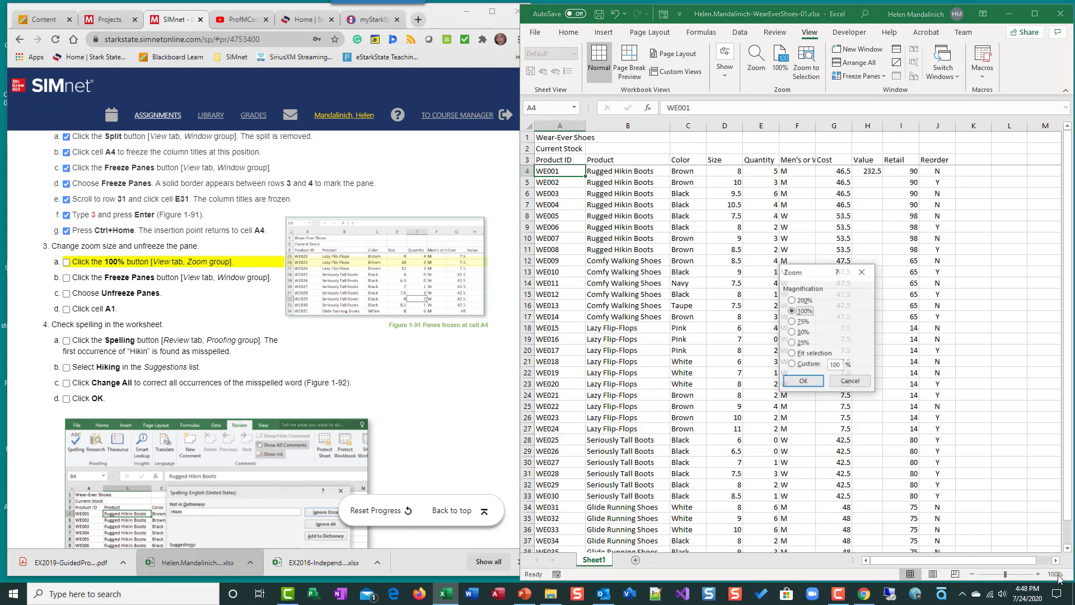
click(803, 384)
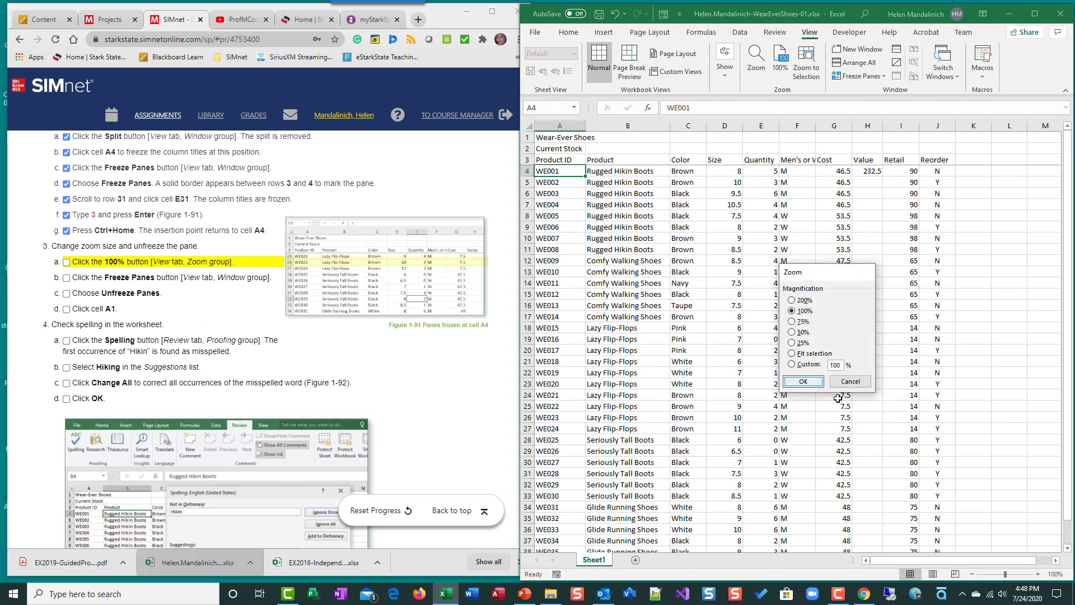
click(1058, 577)
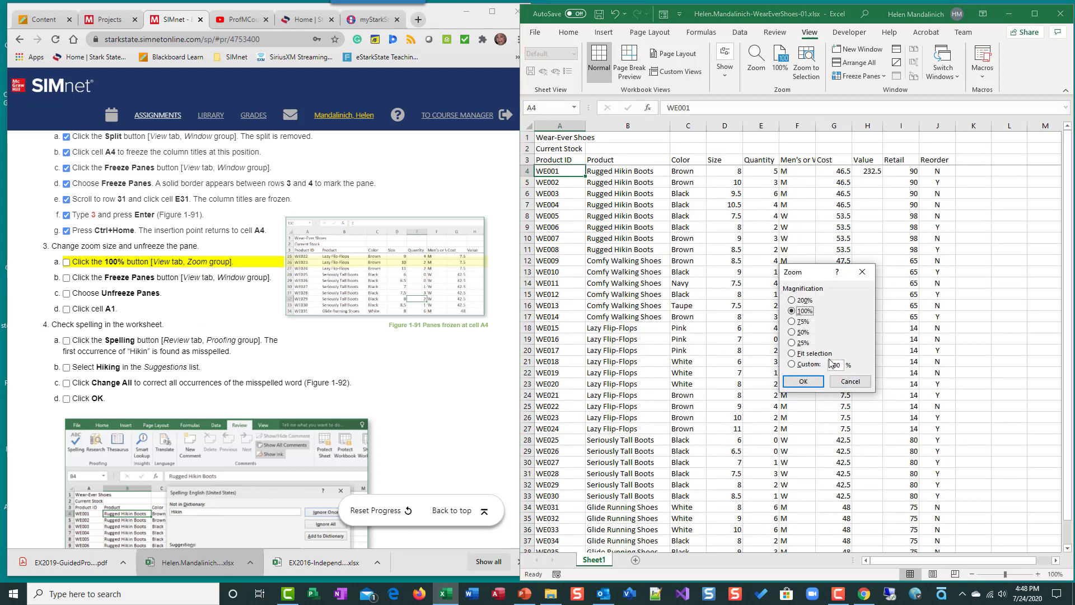
click(801, 332)
click(803, 381)
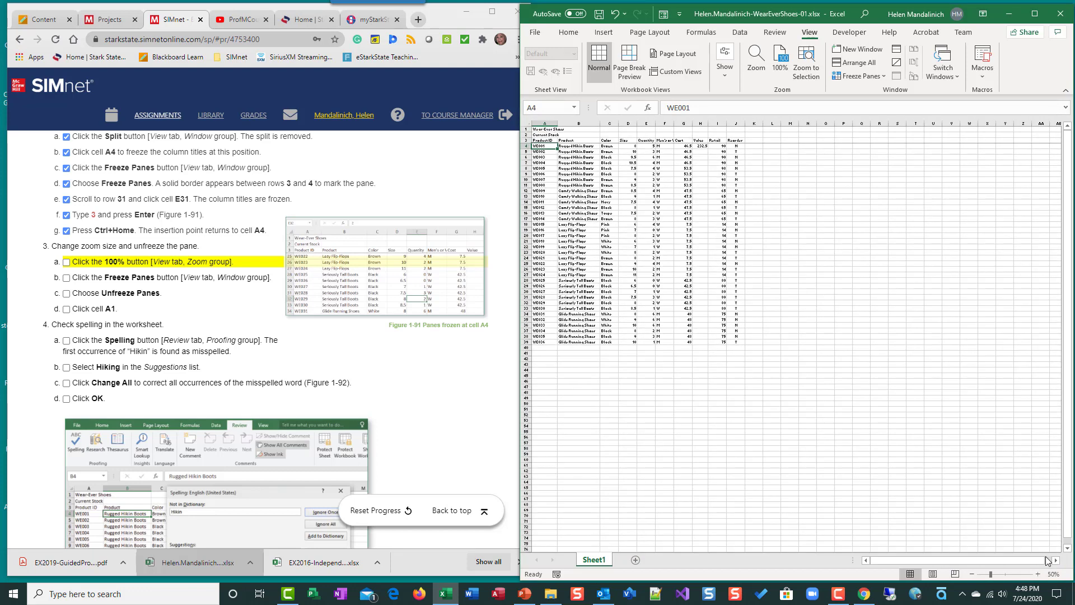
Step: Set the zoom magnification back to 100% in the Zoom dialog
click(1054, 574)
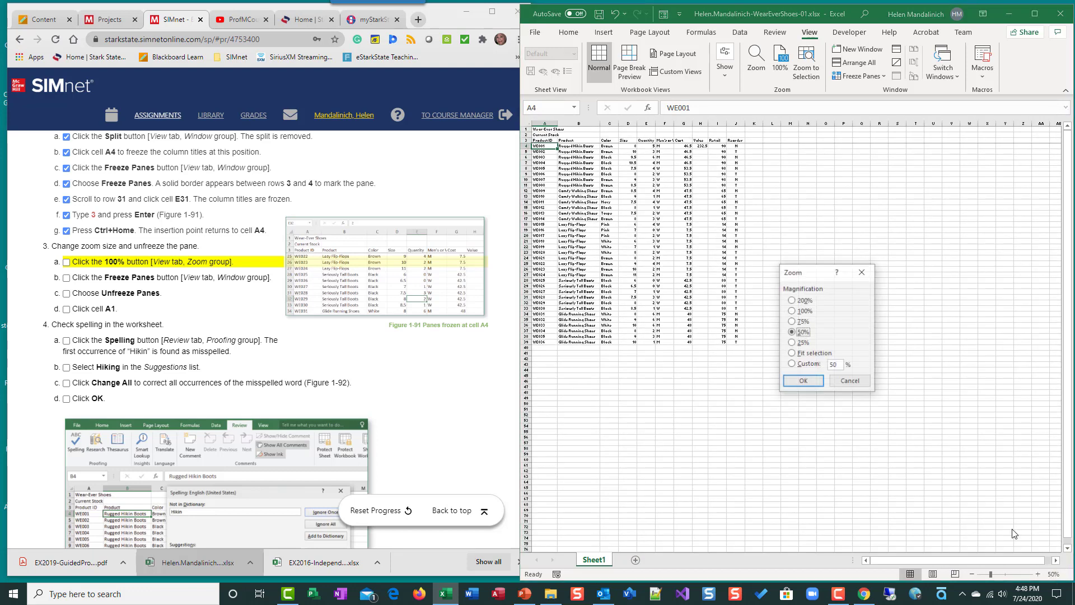
click(795, 311)
click(803, 382)
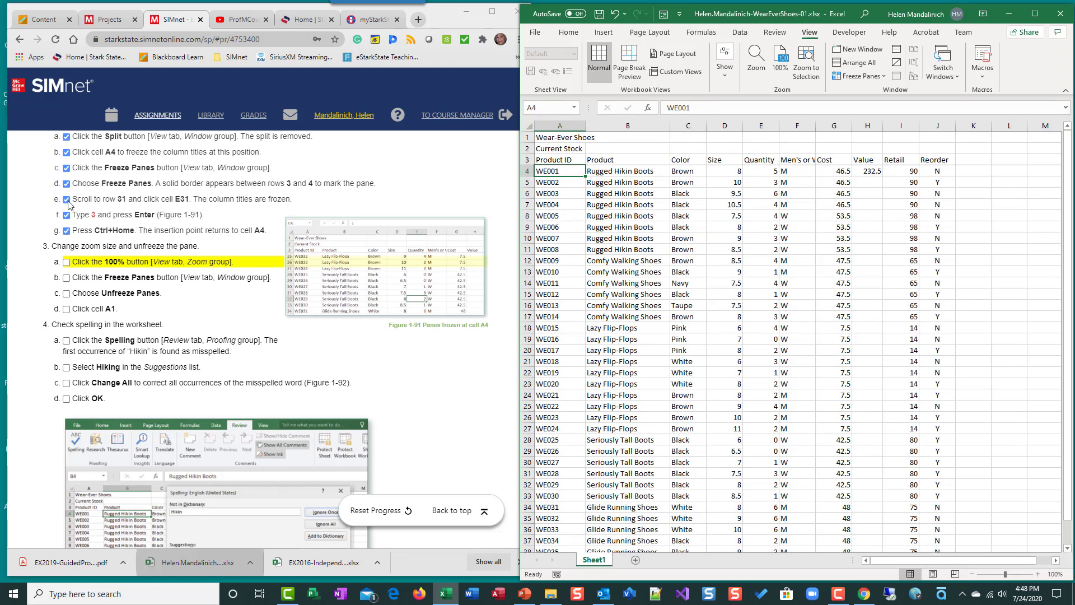
Step: Mark instruction 3a as completed and unfreeze the worksheet panes
click(66, 262)
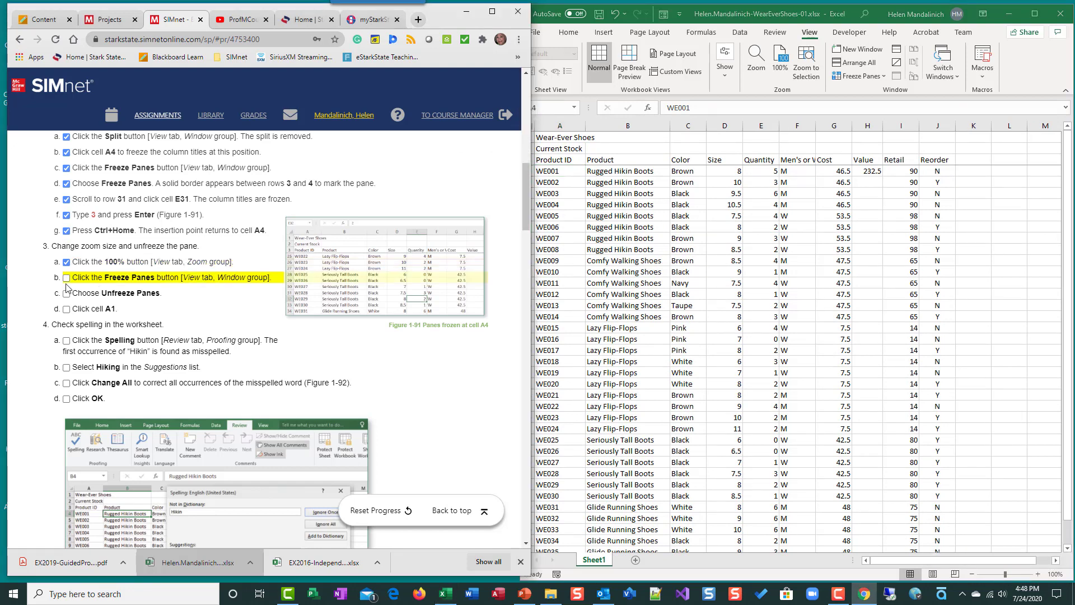
click(885, 78)
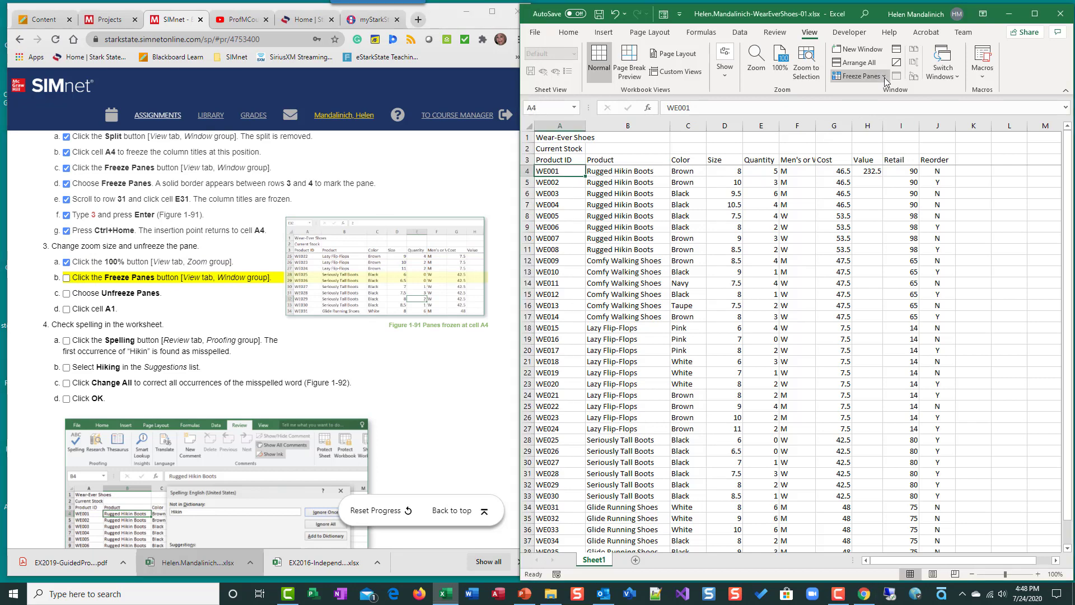
click(885, 77)
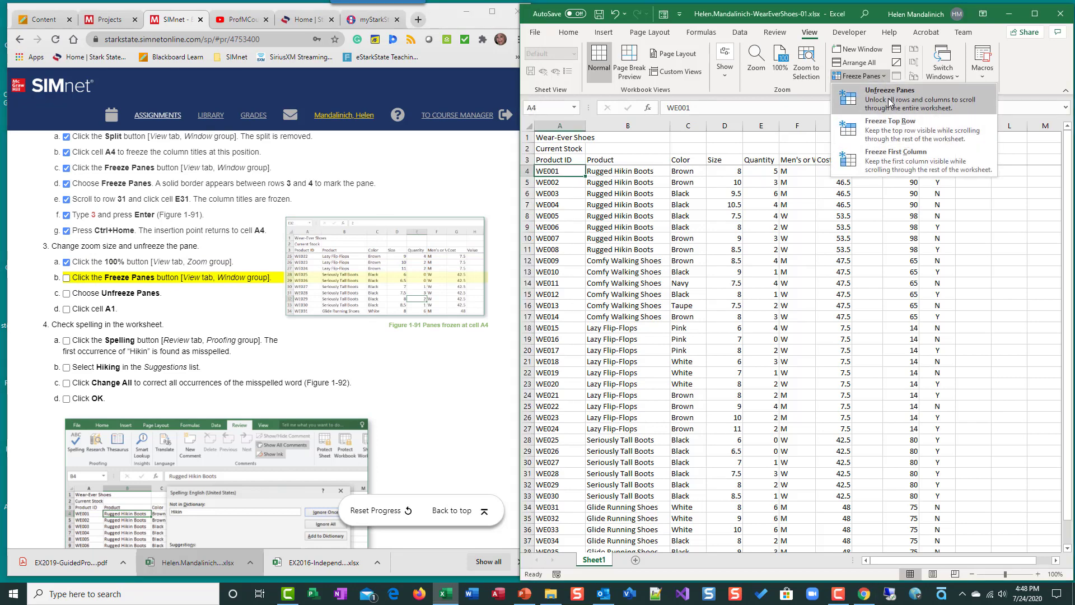
click(890, 102)
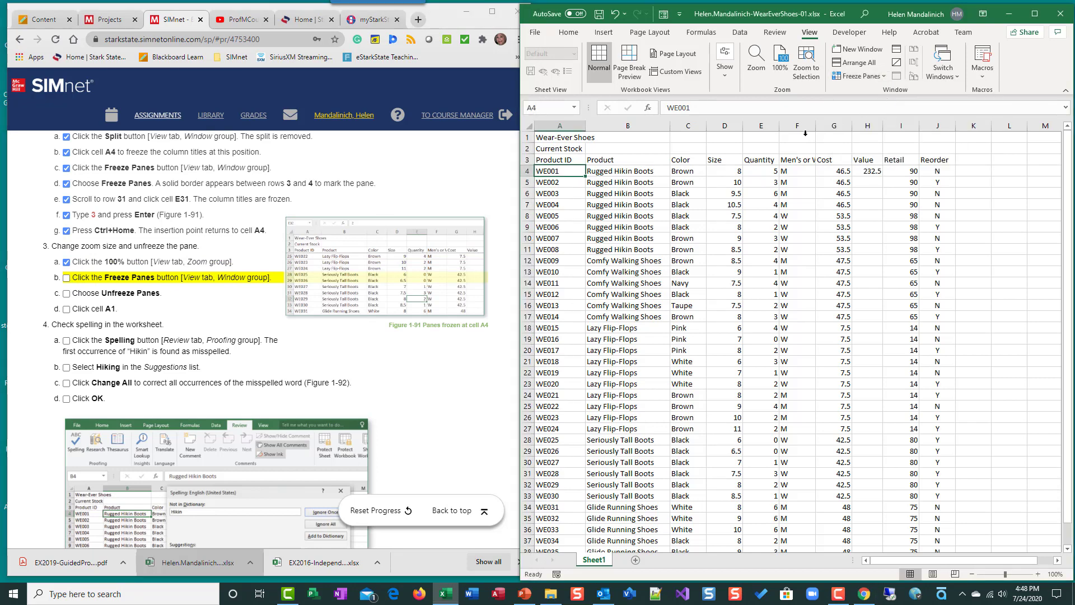
Step: Mark instructions 3b and 3c as completed in the instructions list
click(66, 278)
click(66, 293)
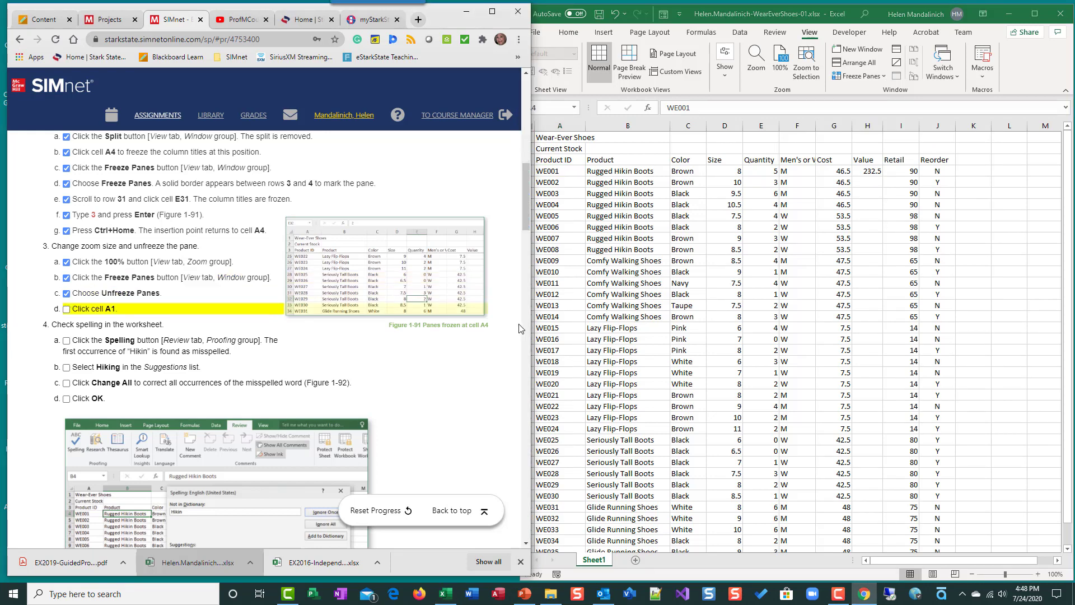
key(ctrl+Home)
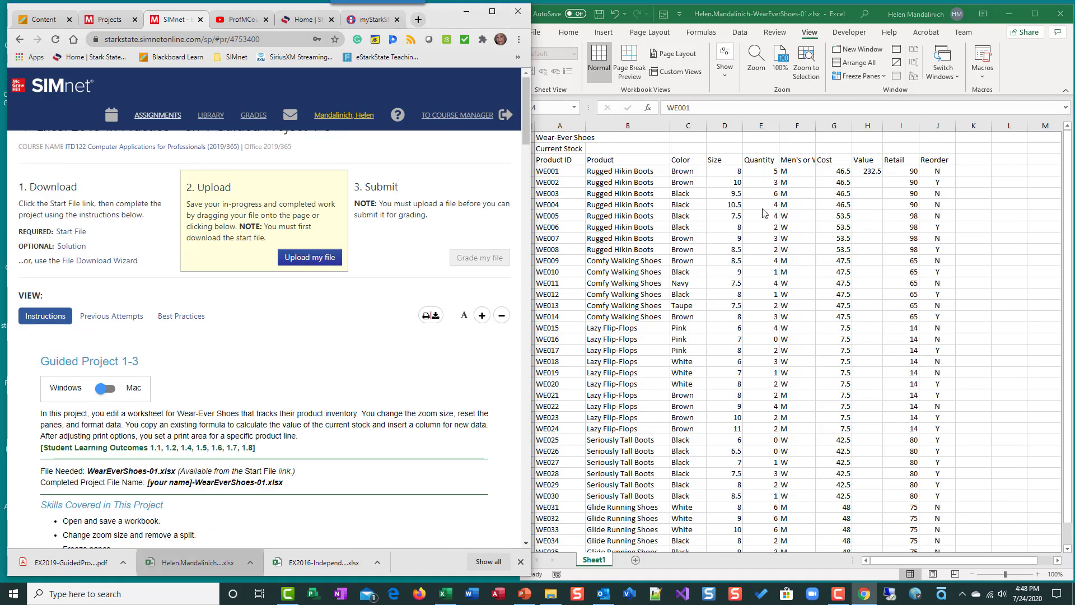
Step: Go to cell A1 in the worksheet and mark instruction 3d as completed
click(596, 276)
key(ctrl+Home)
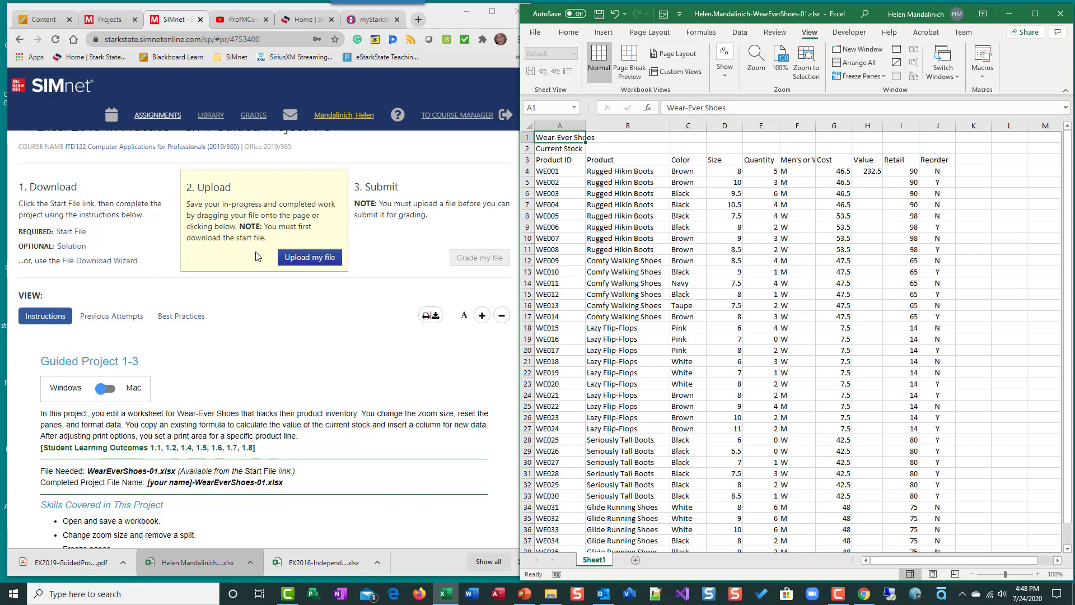
scroll(264, 250, down, 8)
scroll(272, 247, down, 5)
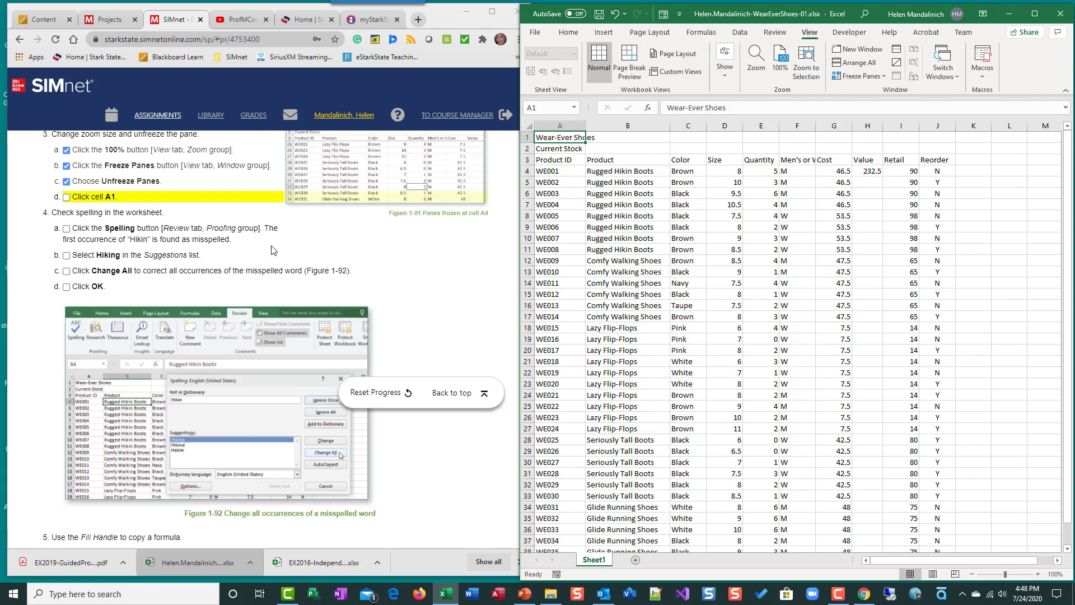
click(66, 196)
Step: Run the spelling check, replacing the misspelled Hikin with Hiking in all occurrences
key(alt+Tab)
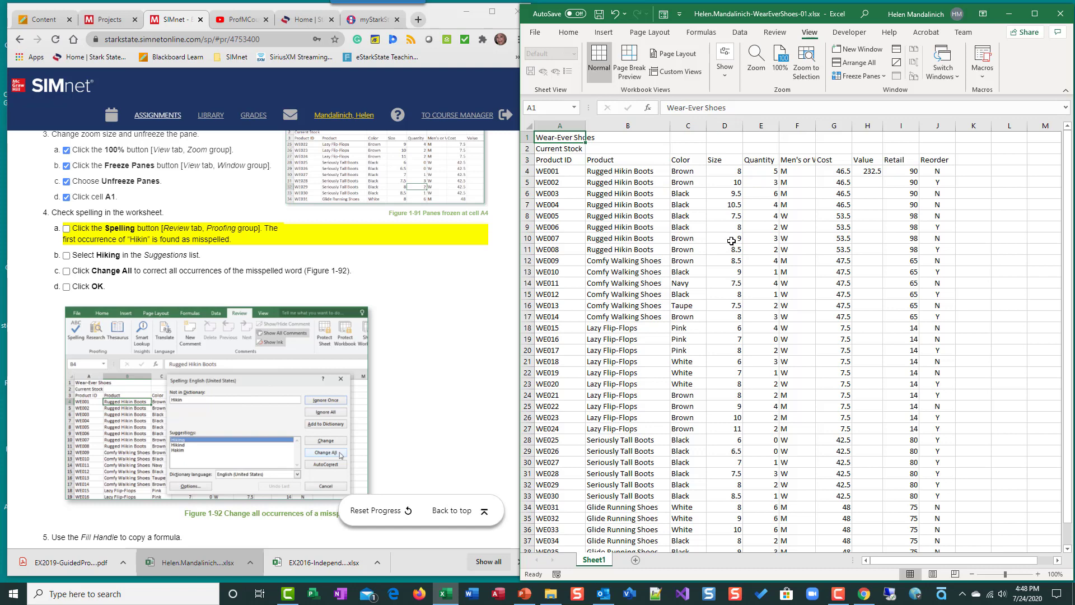
click(774, 32)
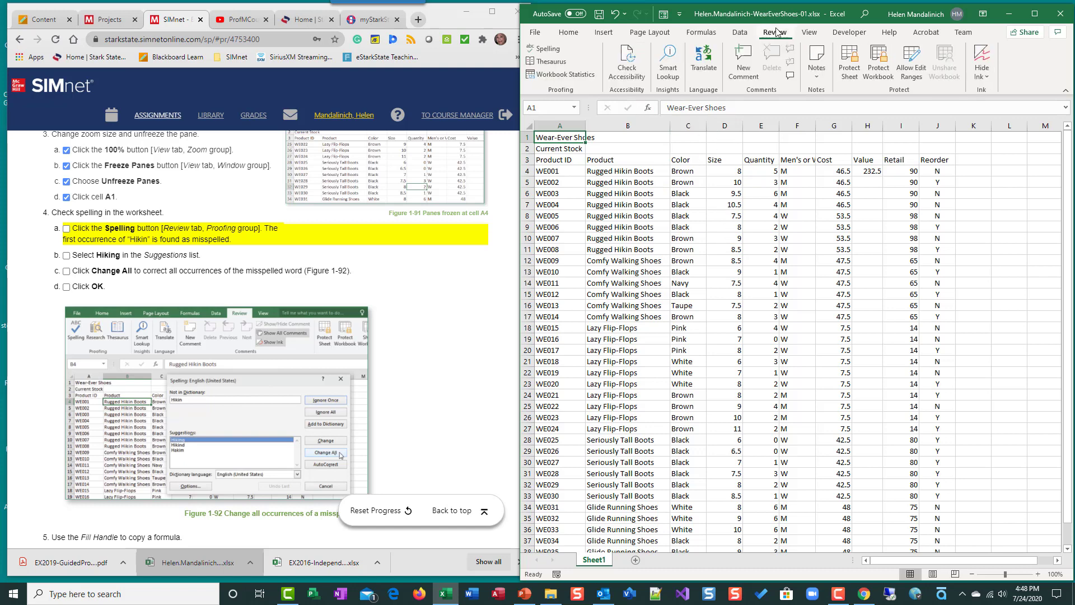
click(546, 49)
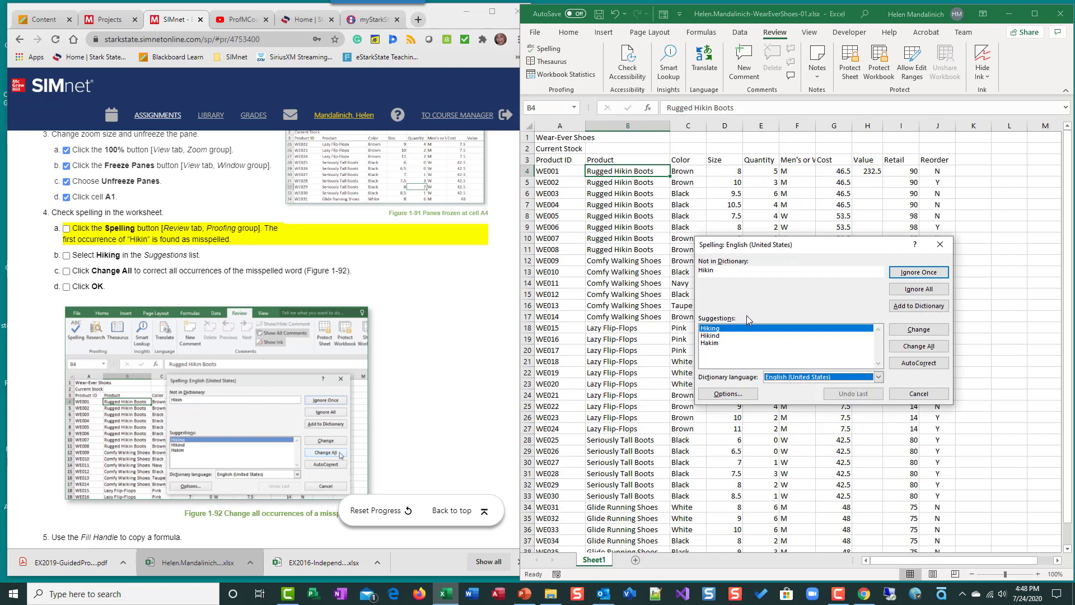
click(721, 329)
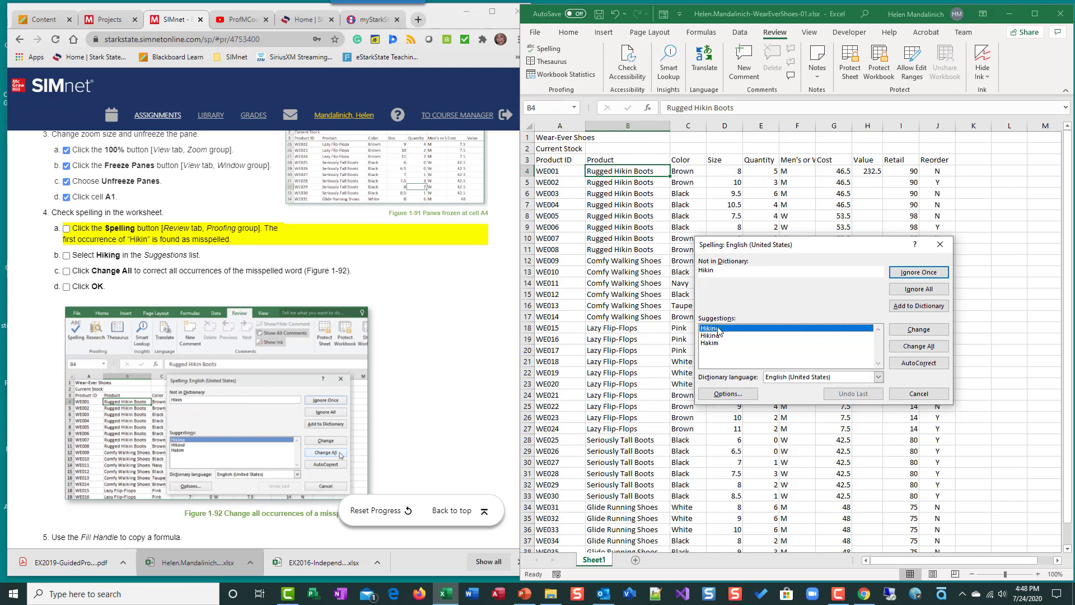
click(913, 329)
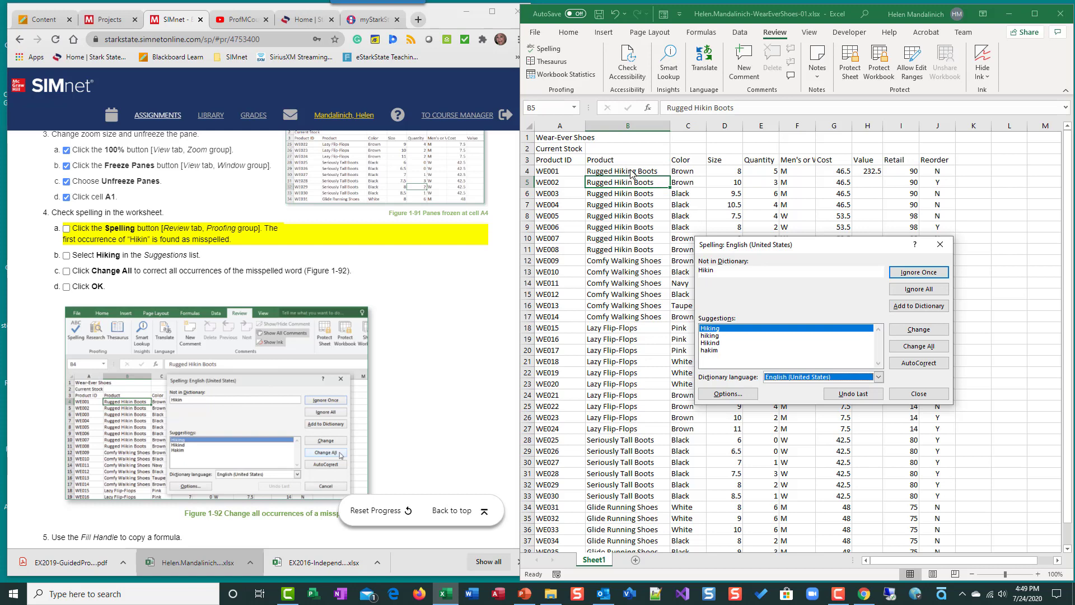
click(918, 346)
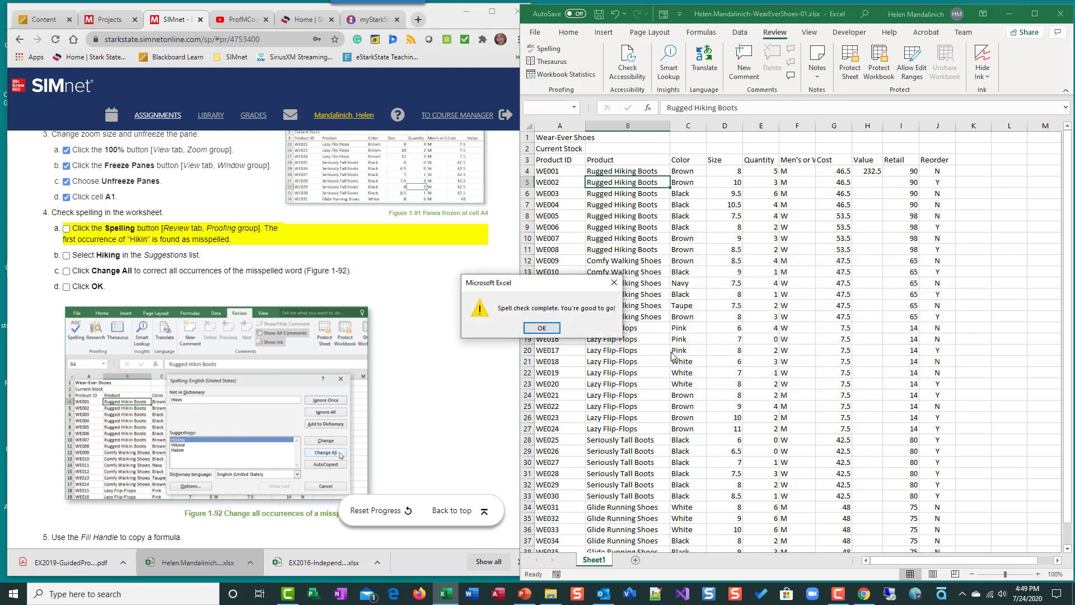
click(552, 328)
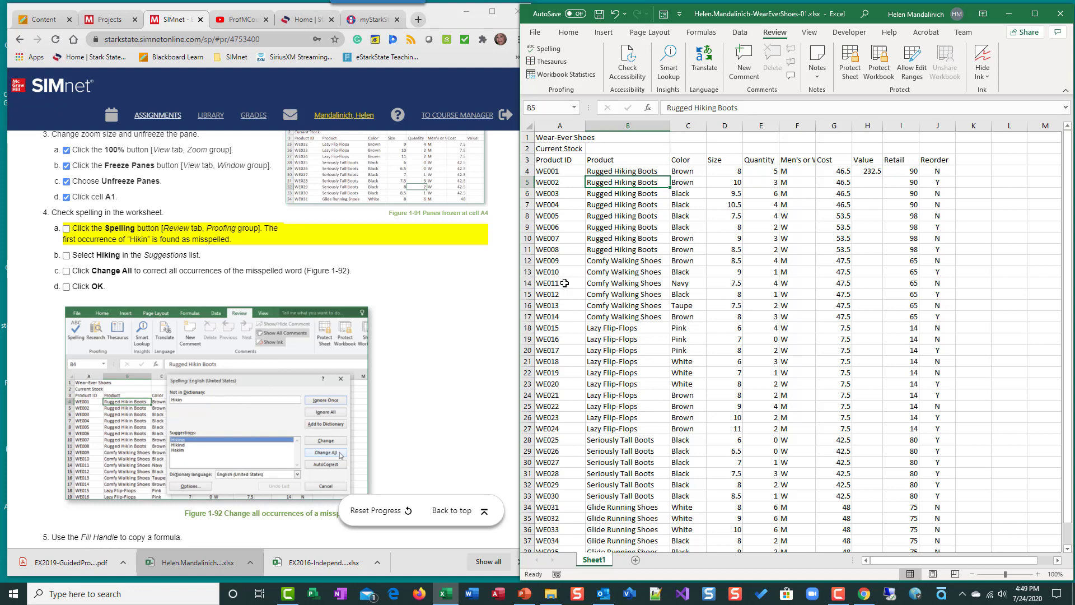
Step: Mark instructions 4a through 4d as completed in the instructions list
click(66, 229)
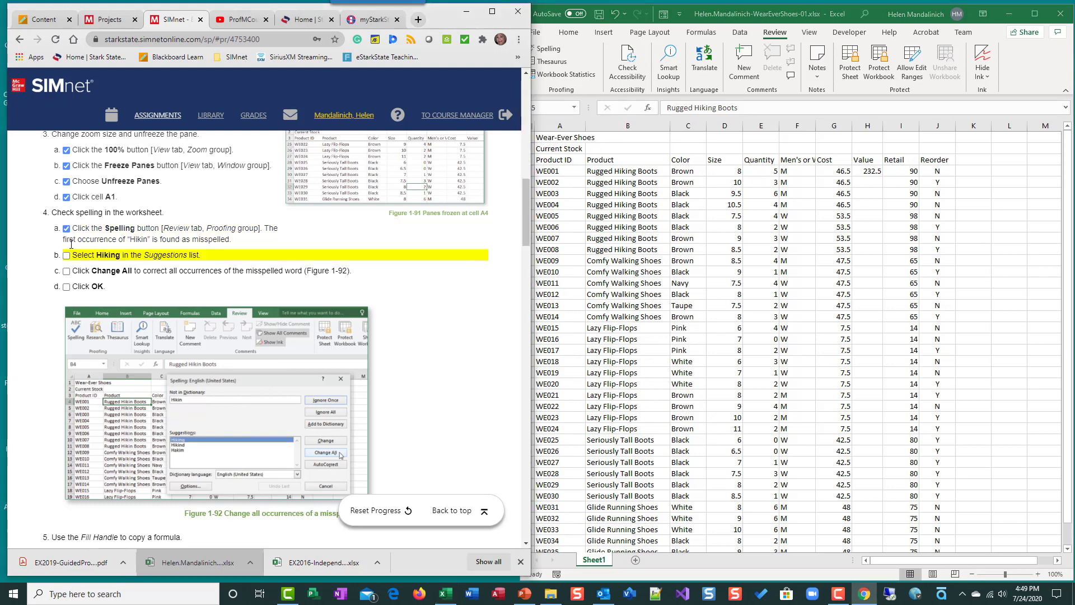
click(67, 256)
click(66, 271)
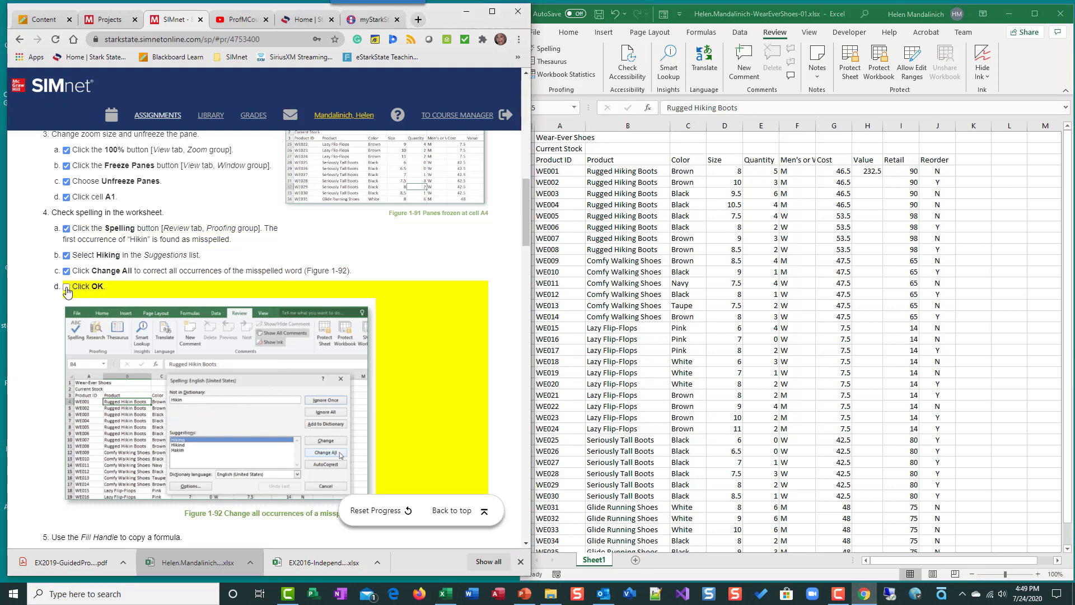
scroll(73, 226, down, 4)
scroll(73, 226, up, 2)
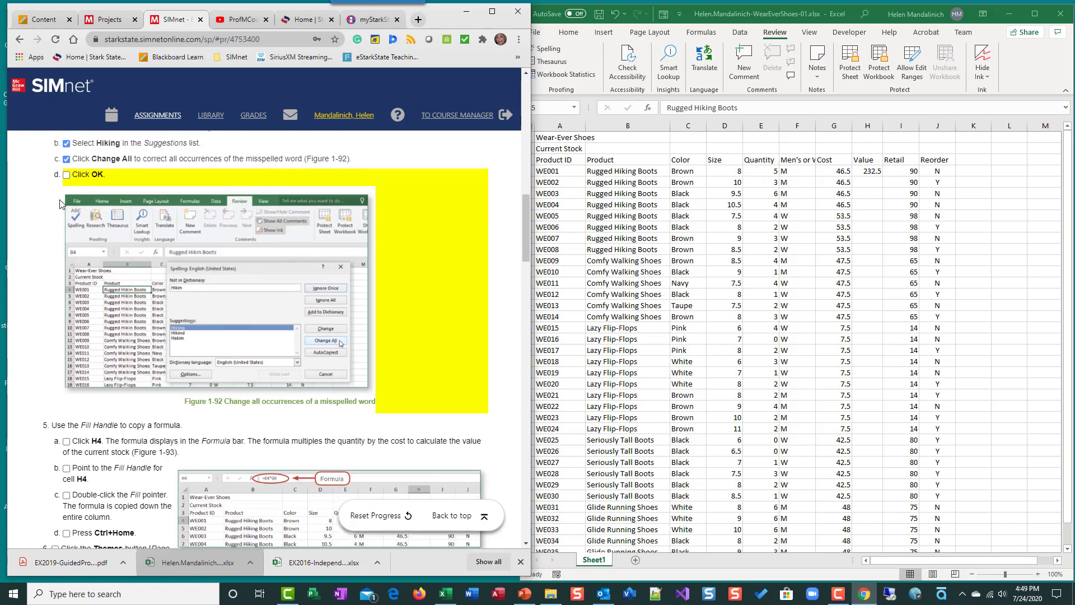
click(66, 175)
scroll(137, 290, down, 4)
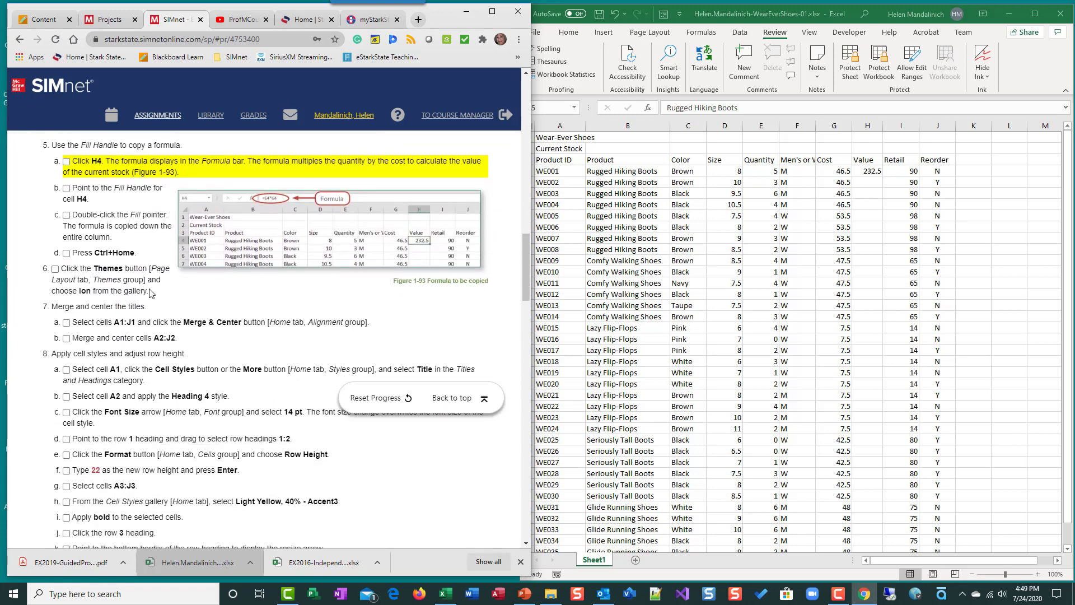
Step: Copy the formula in cell H4 down the Value column with the fill handle
click(696, 279)
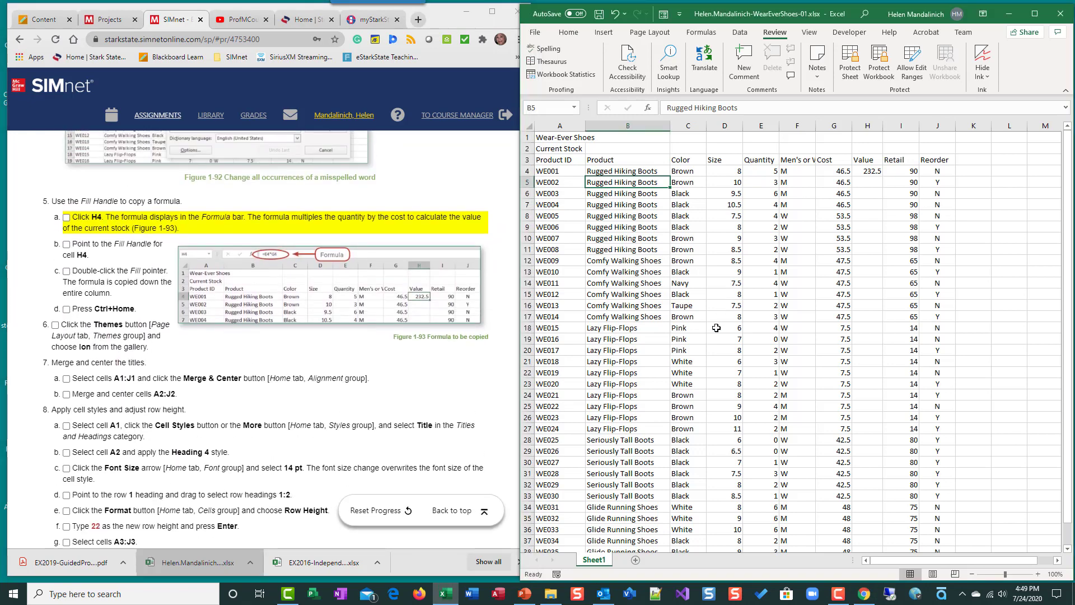
click(868, 174)
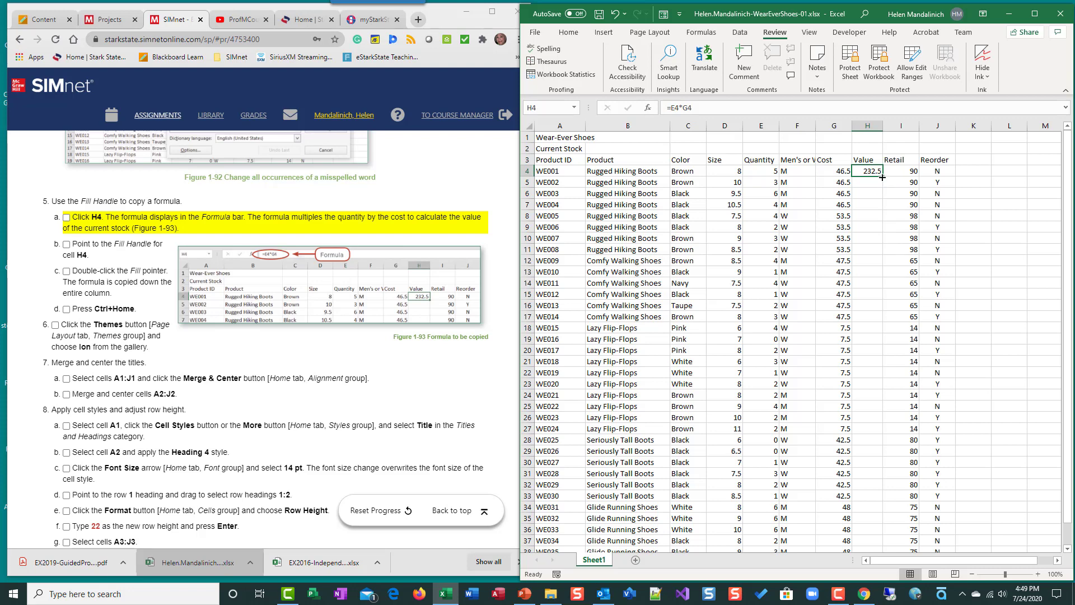
double_click(882, 177)
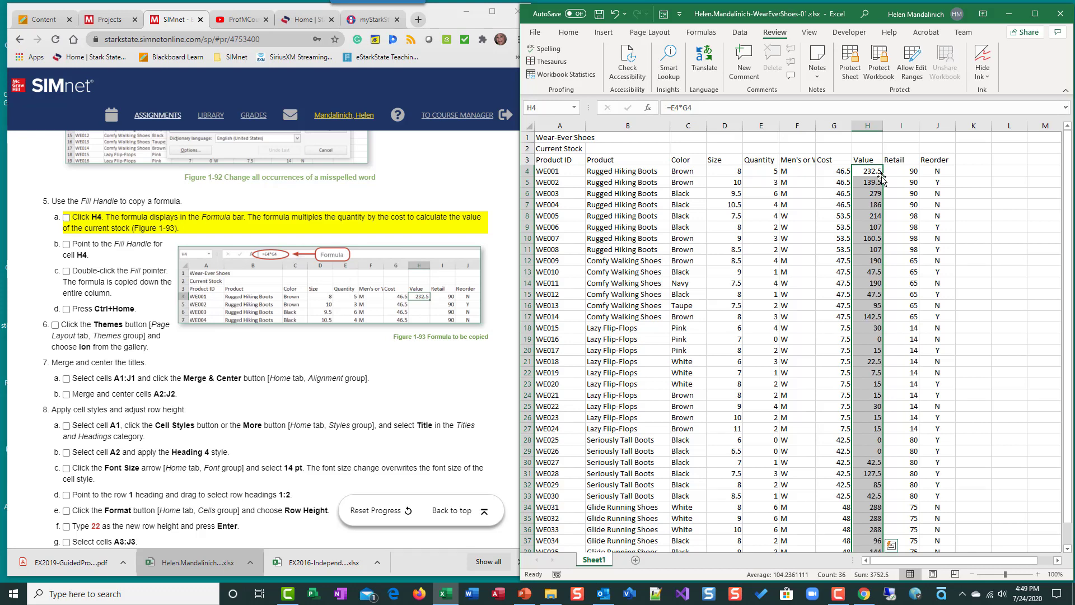
scroll(887, 373, down, 1)
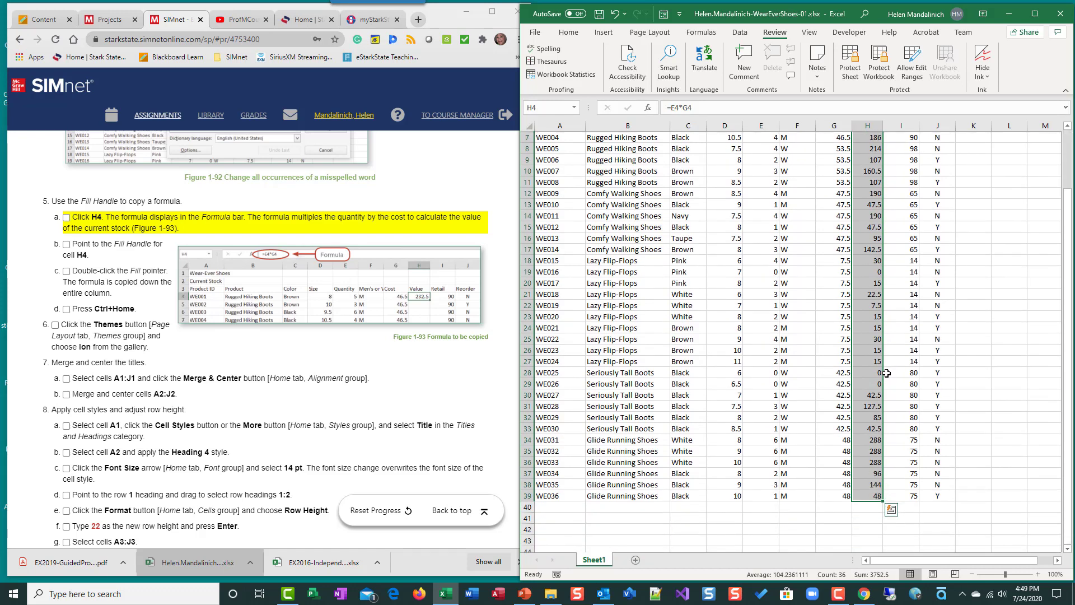
scroll(887, 374, up, 1)
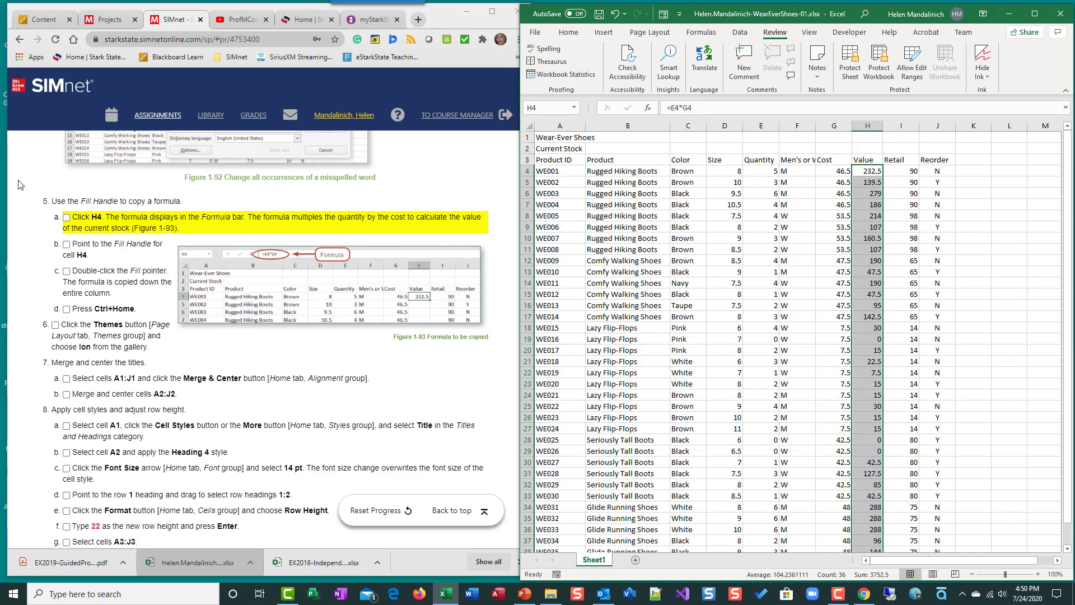
Step: Mark instructions 5a through 5d as completed and return the worksheet to cell A1
click(66, 217)
click(66, 245)
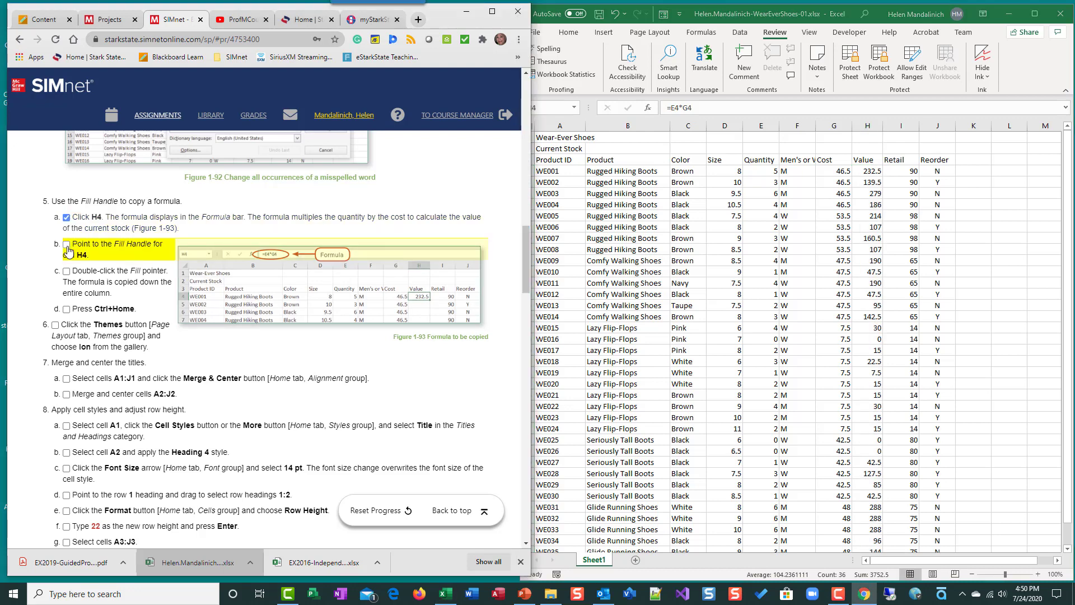
click(67, 273)
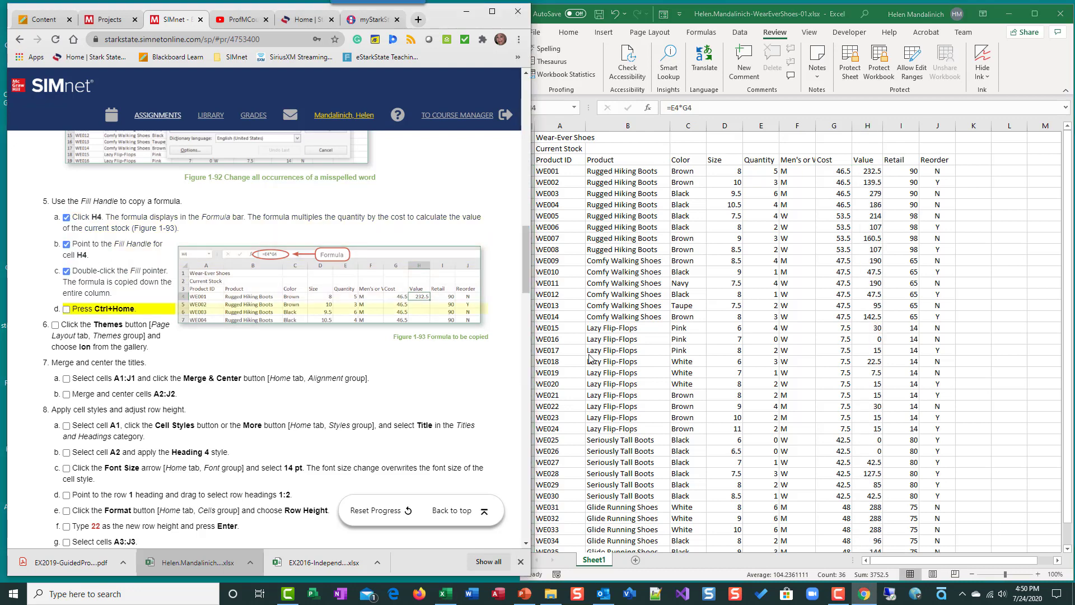
click(808, 410)
key(ctrl+Home)
scroll(399, 393, down, 20)
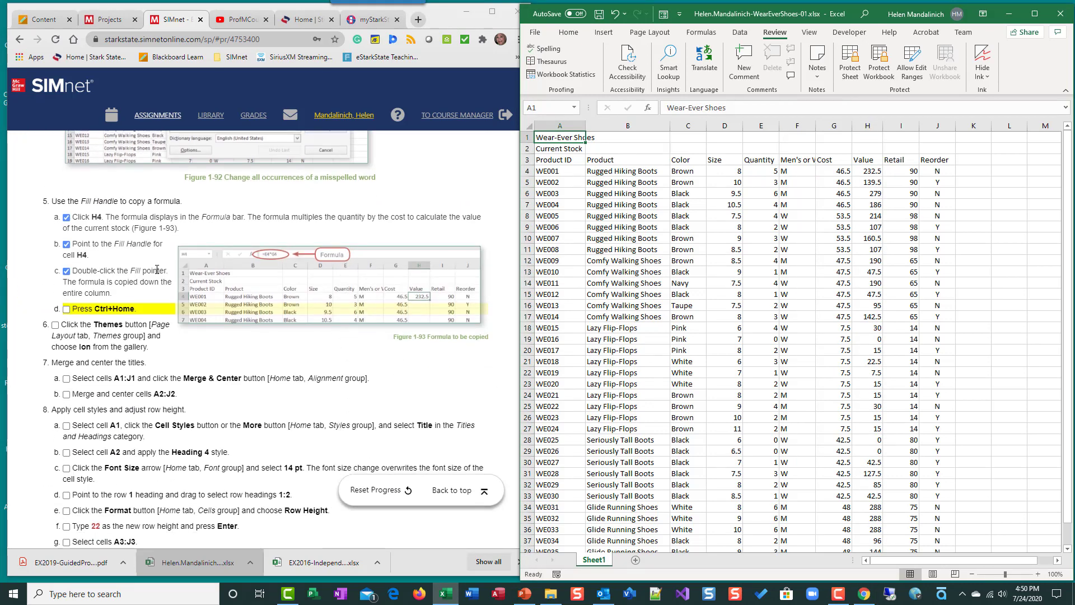
click(746, 331)
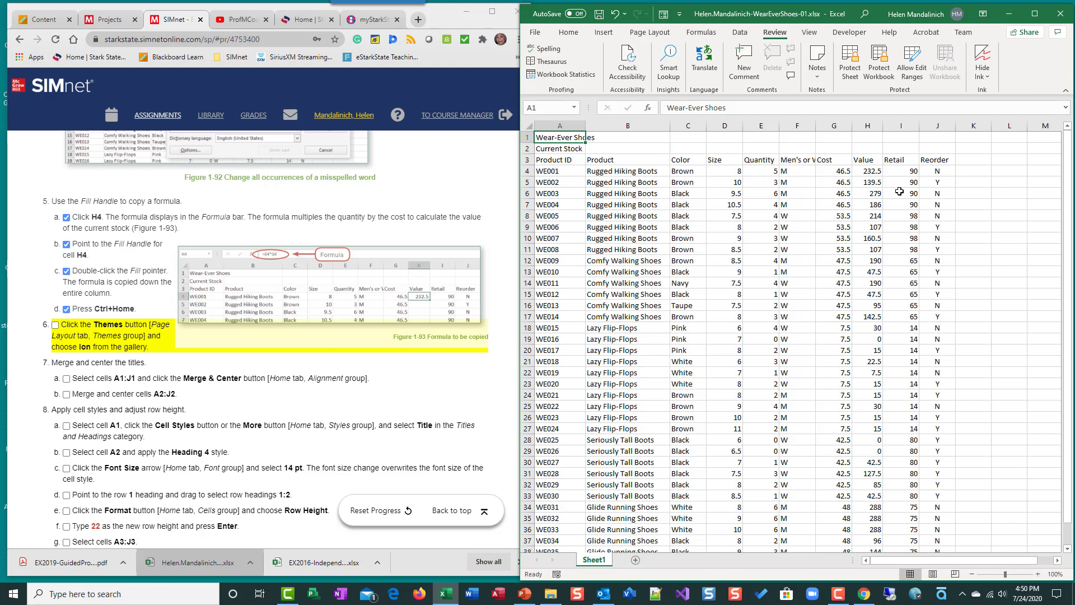
Step: Apply the Ion theme to the workbook and mark instruction 6 as completed
click(650, 32)
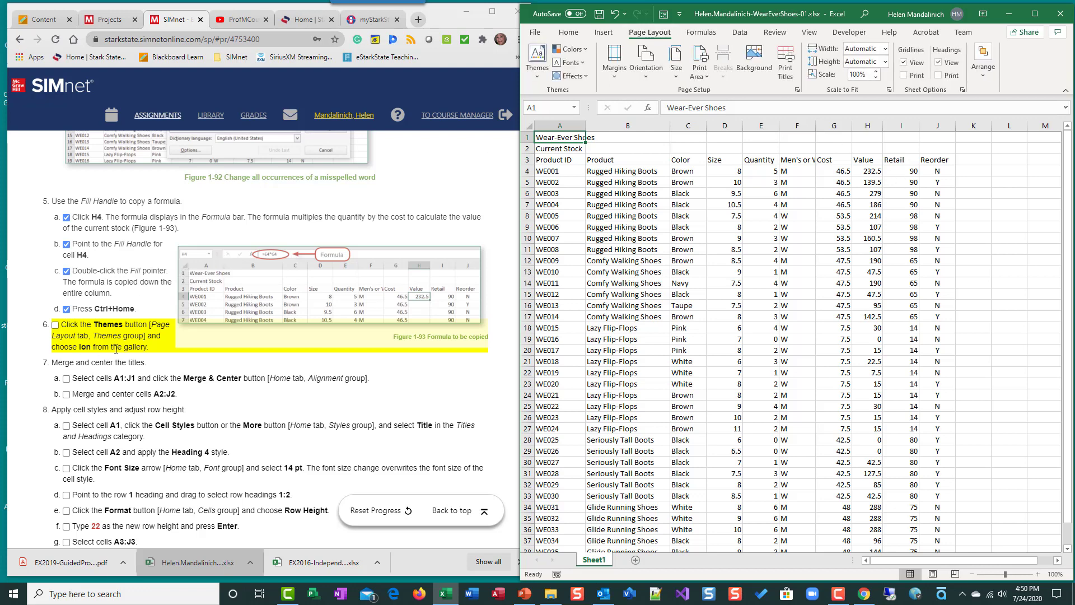
click(543, 81)
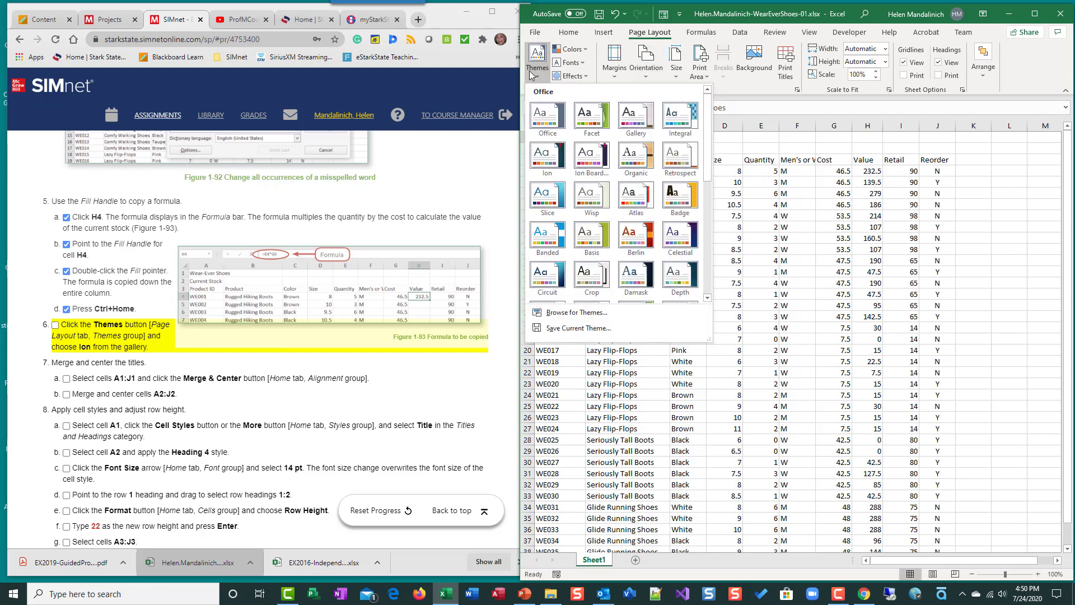
click(556, 161)
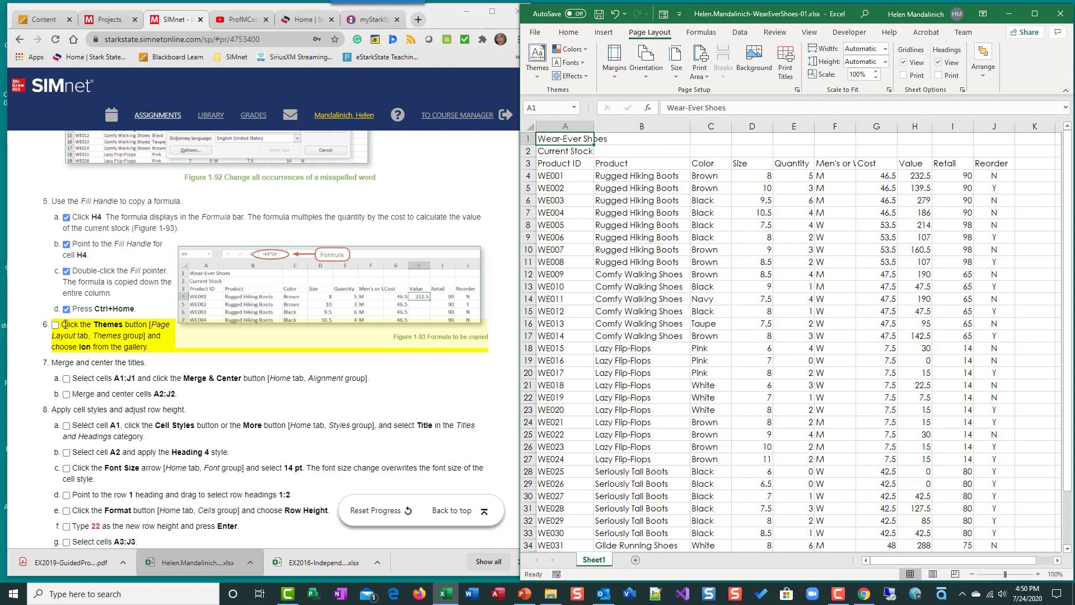
click(55, 325)
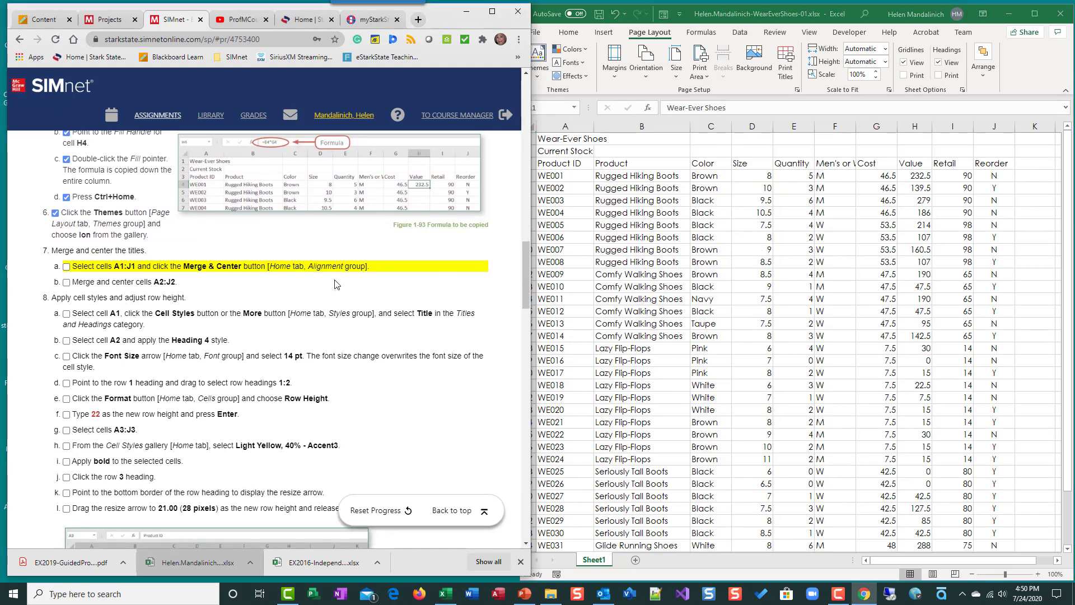
Step: Merge and center the title across cells A1:J1
click(681, 219)
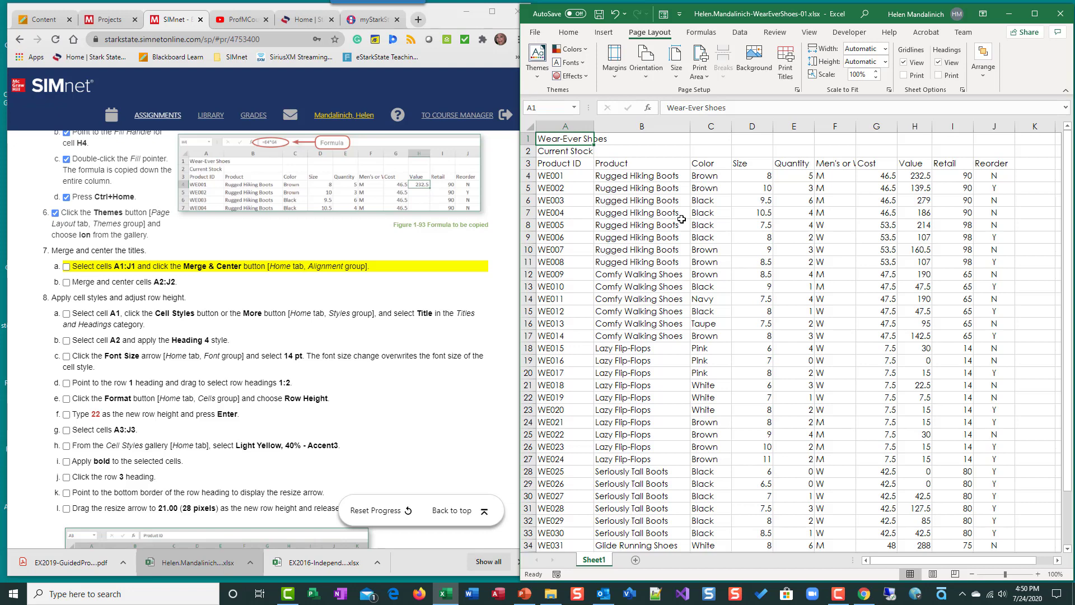
click(641, 138)
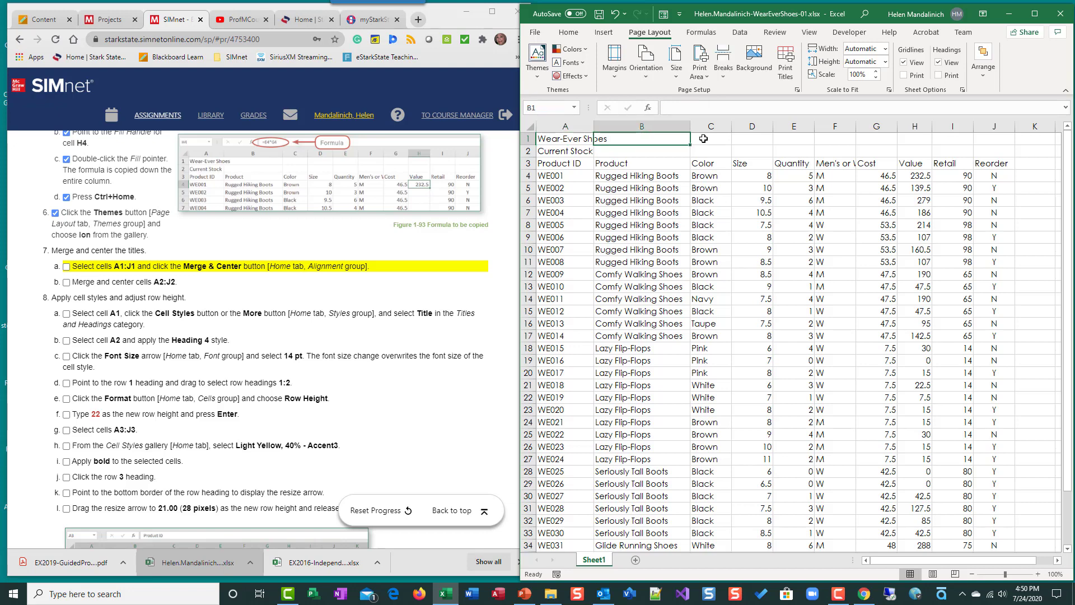
click(725, 138)
click(567, 136)
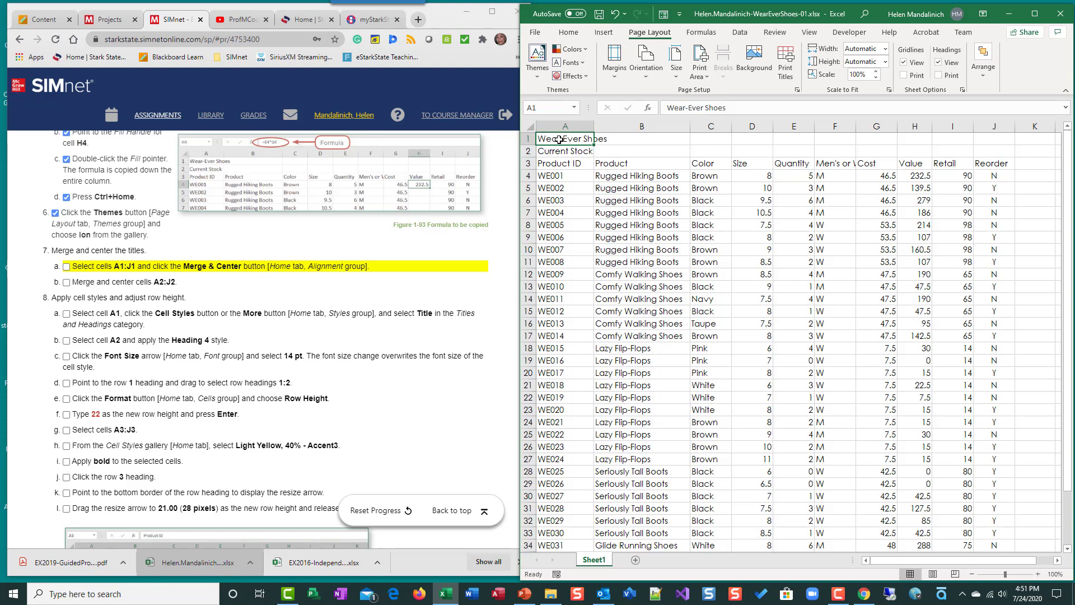
drag(560, 139, 991, 141)
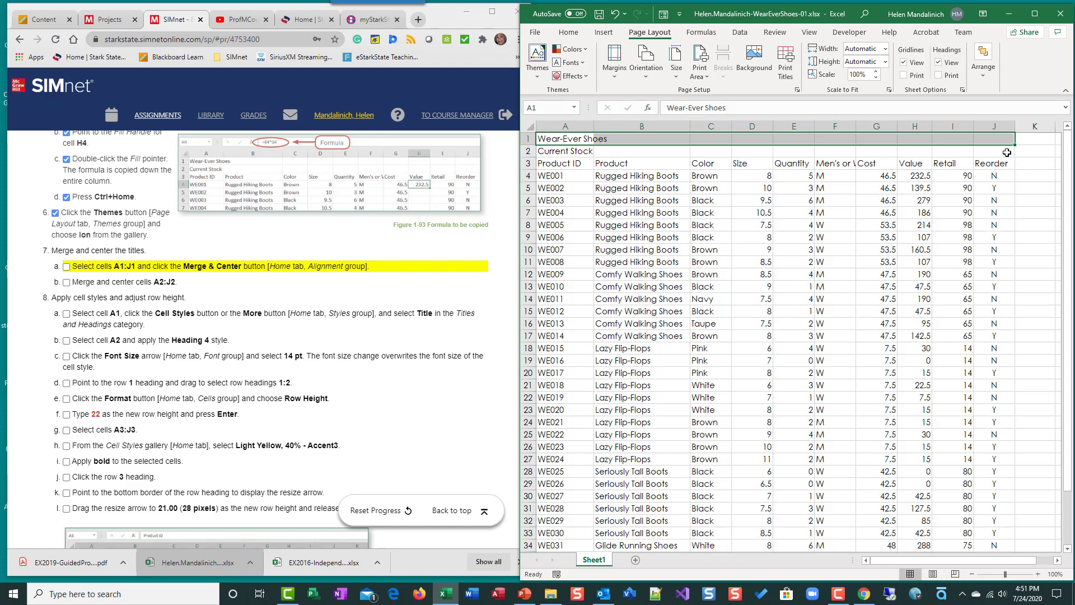
click(571, 35)
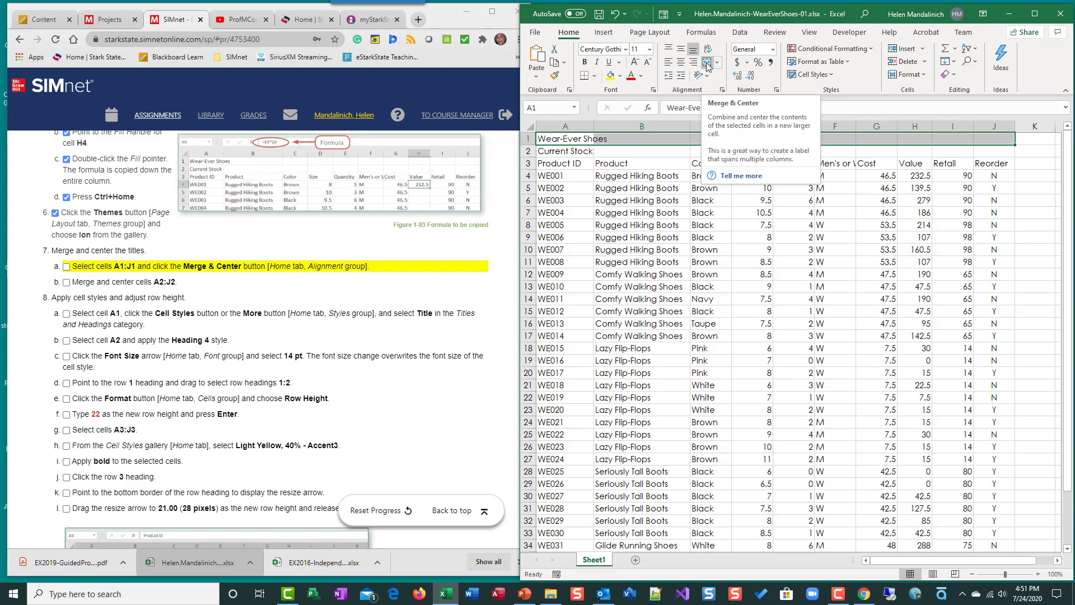
click(708, 66)
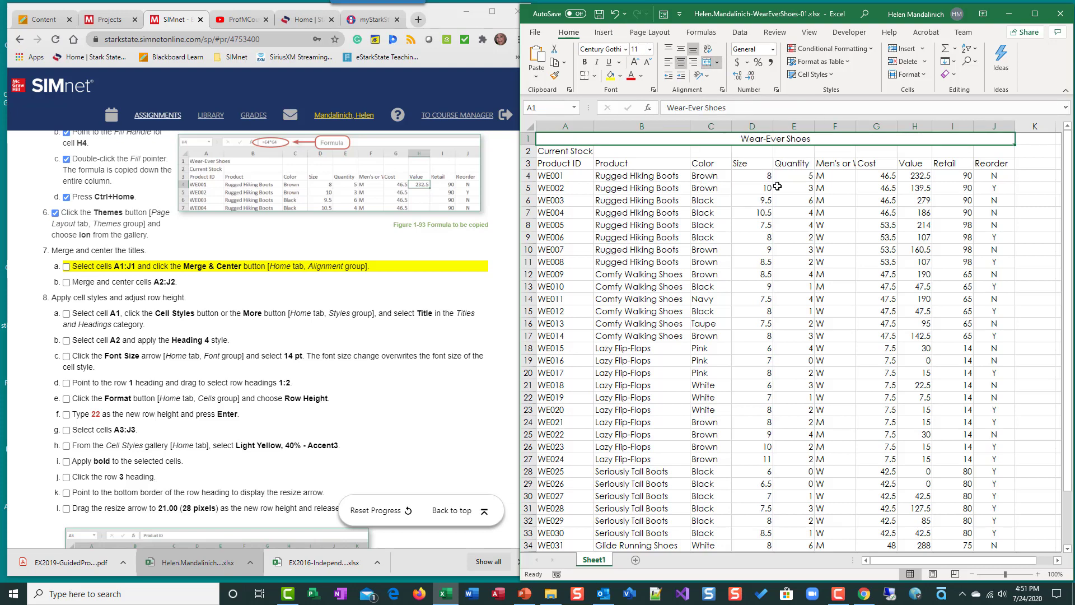
Step: Merge and center the subtitle across cells A2:J2
click(810, 154)
click(776, 142)
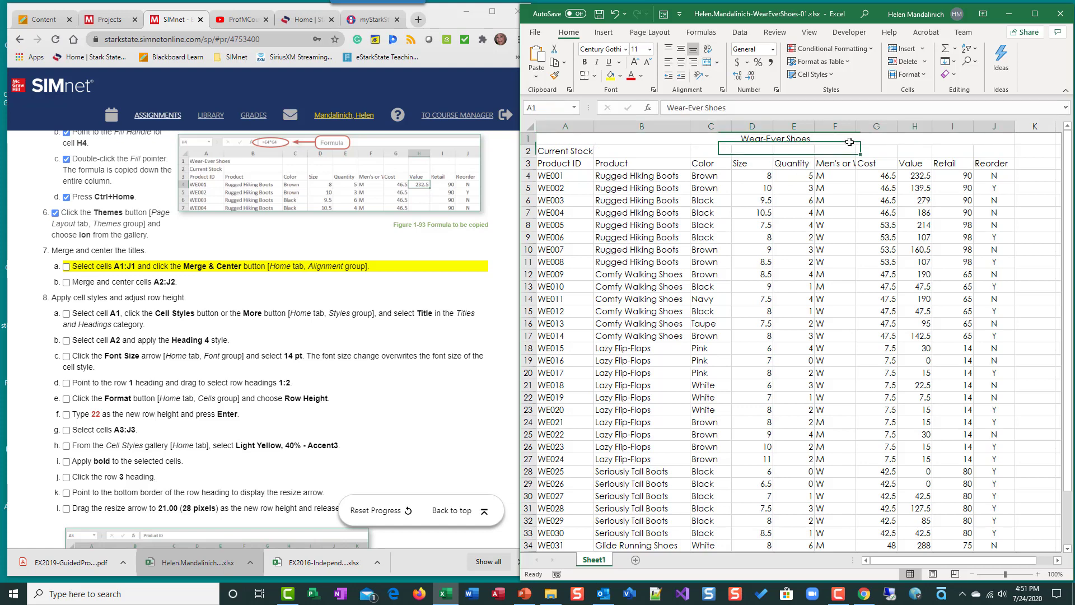
click(718, 154)
click(722, 140)
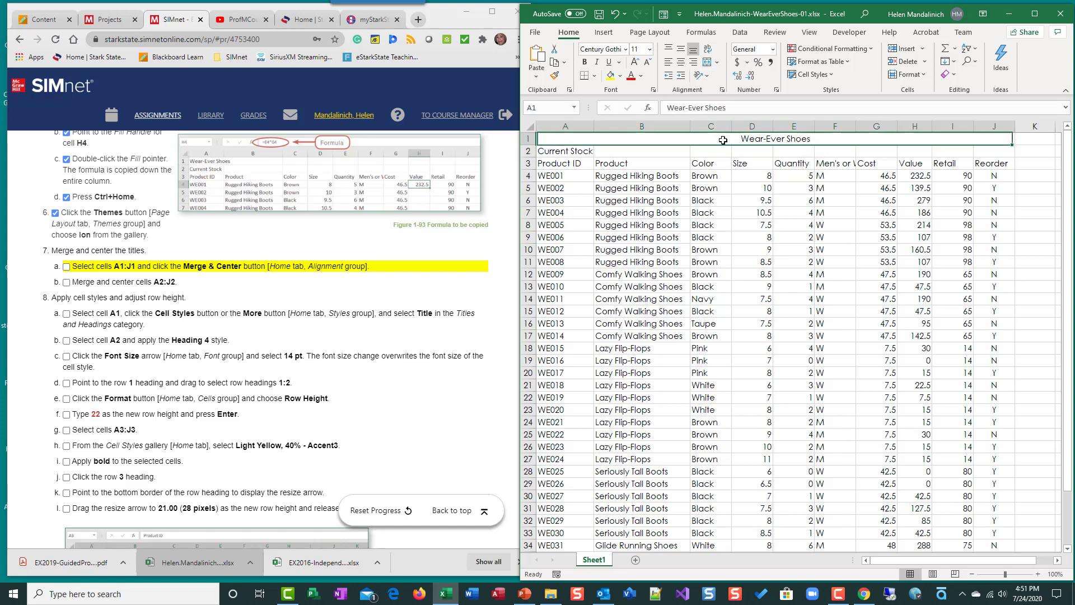
click(720, 151)
click(719, 140)
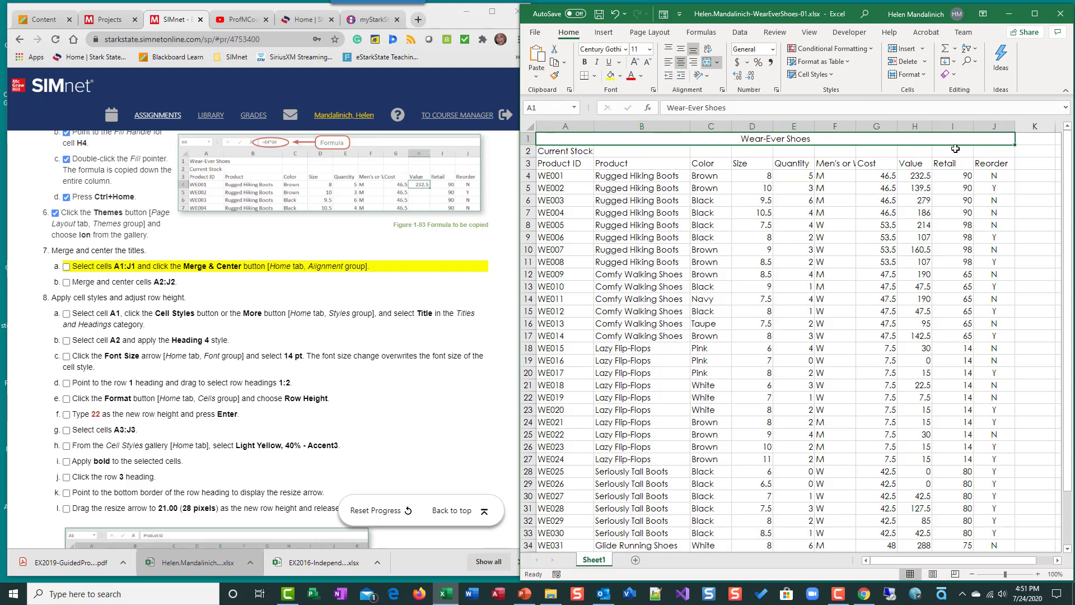
click(574, 152)
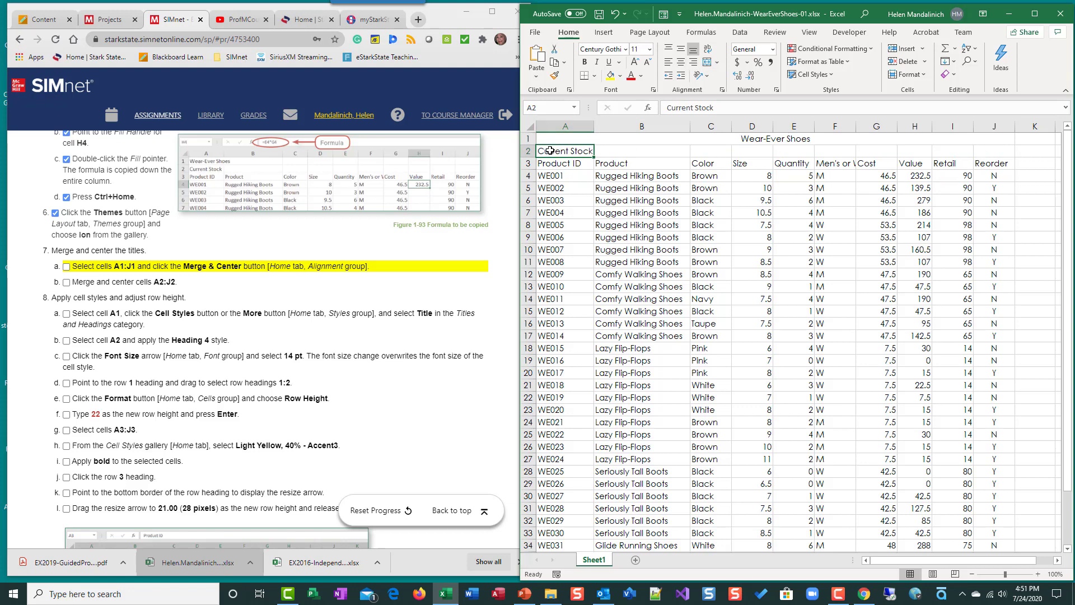
drag(550, 151, 1003, 152)
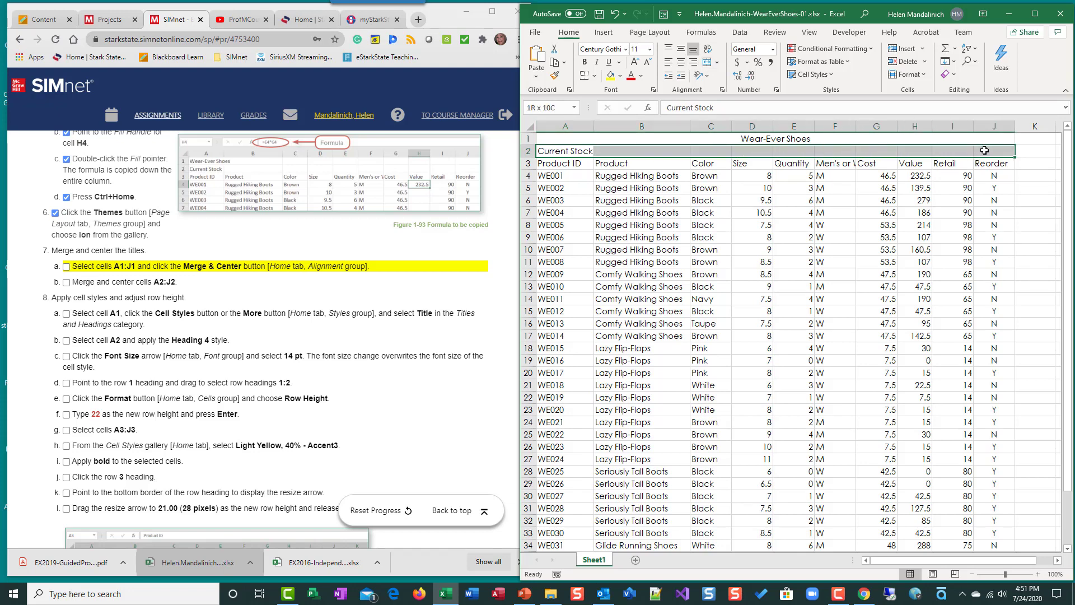
click(708, 64)
Step: Inspect the merged title and subtitle cells in rows 1 and 2
click(778, 143)
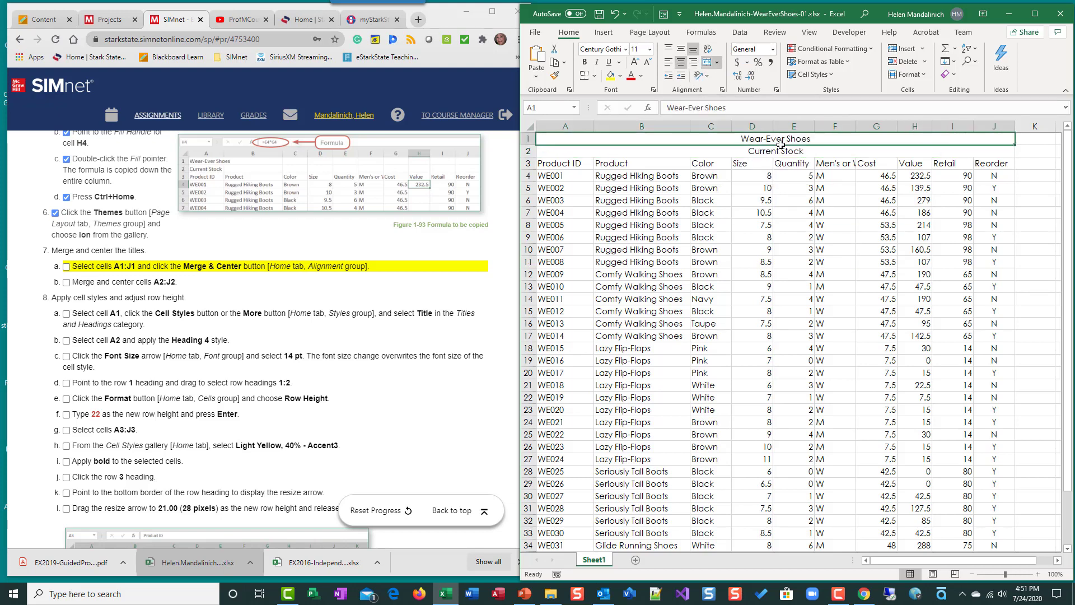
click(780, 150)
click(784, 140)
click(779, 151)
click(782, 140)
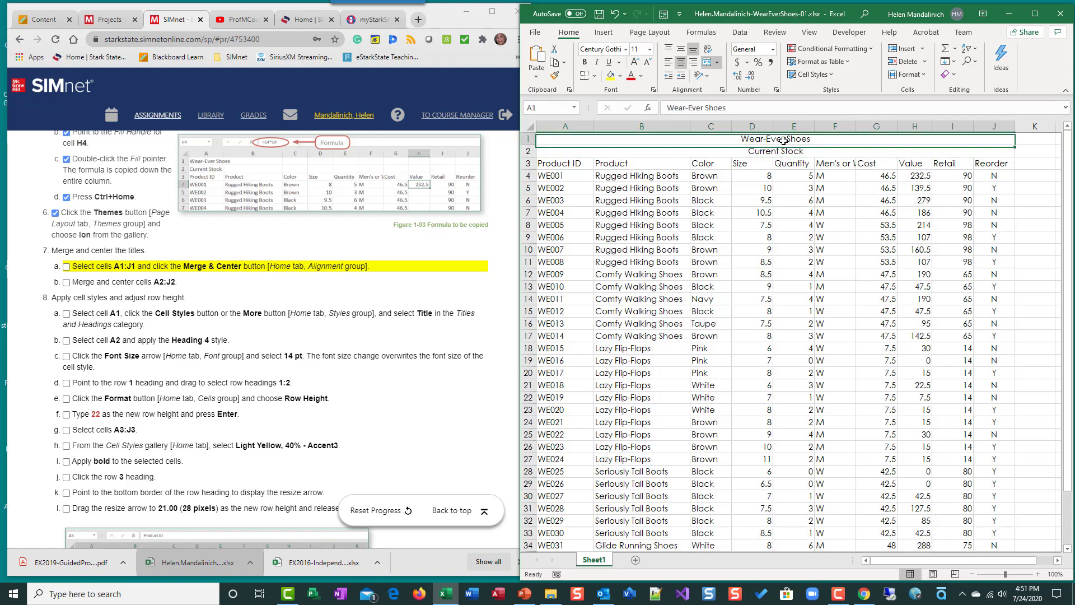
click(779, 151)
click(768, 140)
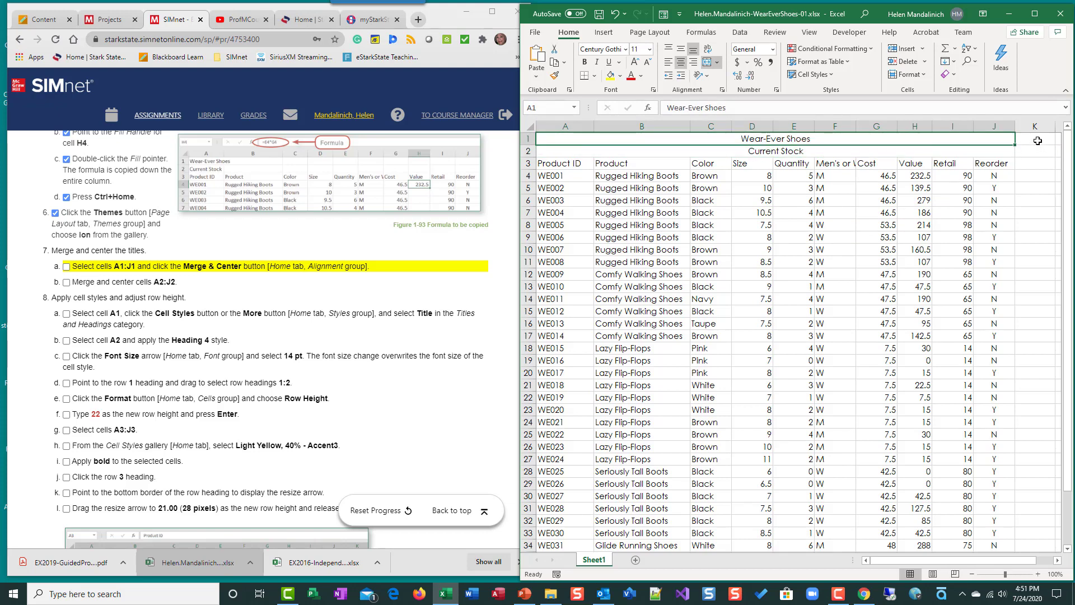
key(Right)
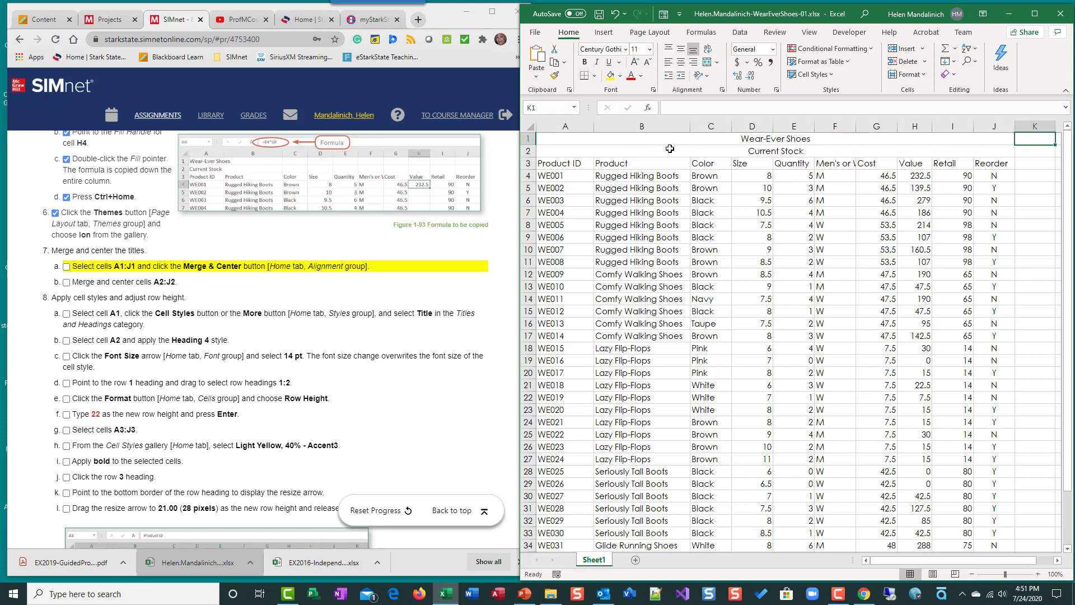
click(654, 152)
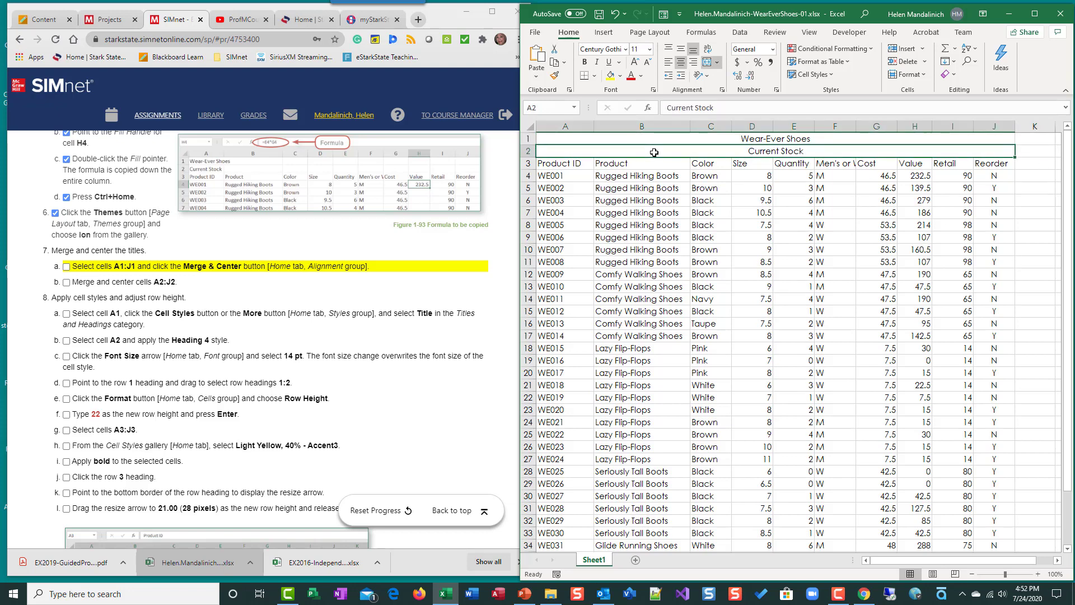
Step: Mark instructions 7a and 7b as completed and review the next instructions
click(66, 268)
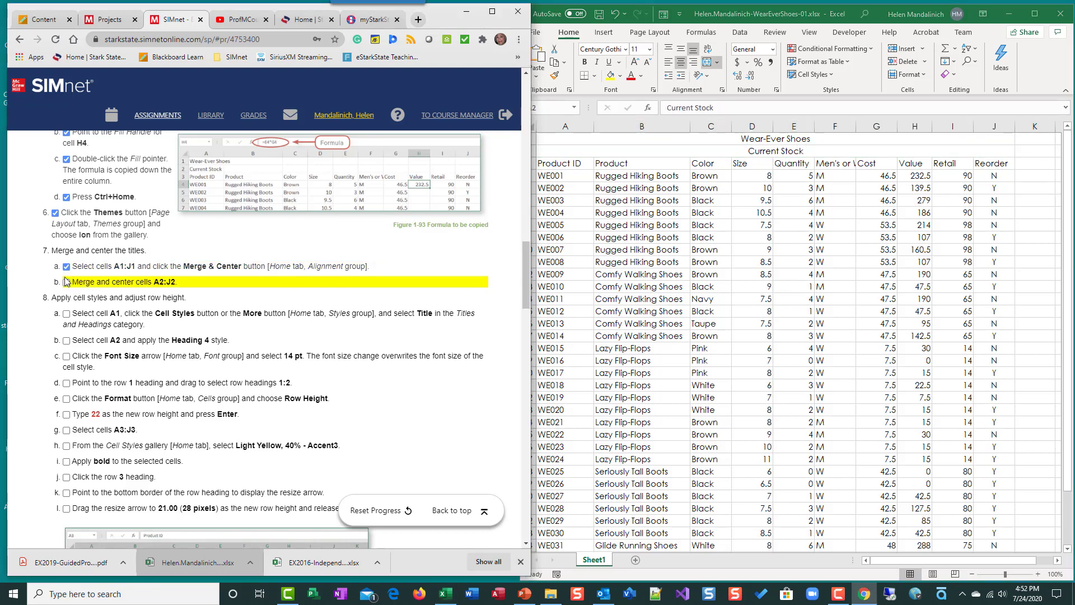
click(66, 282)
scroll(210, 342, down, 2)
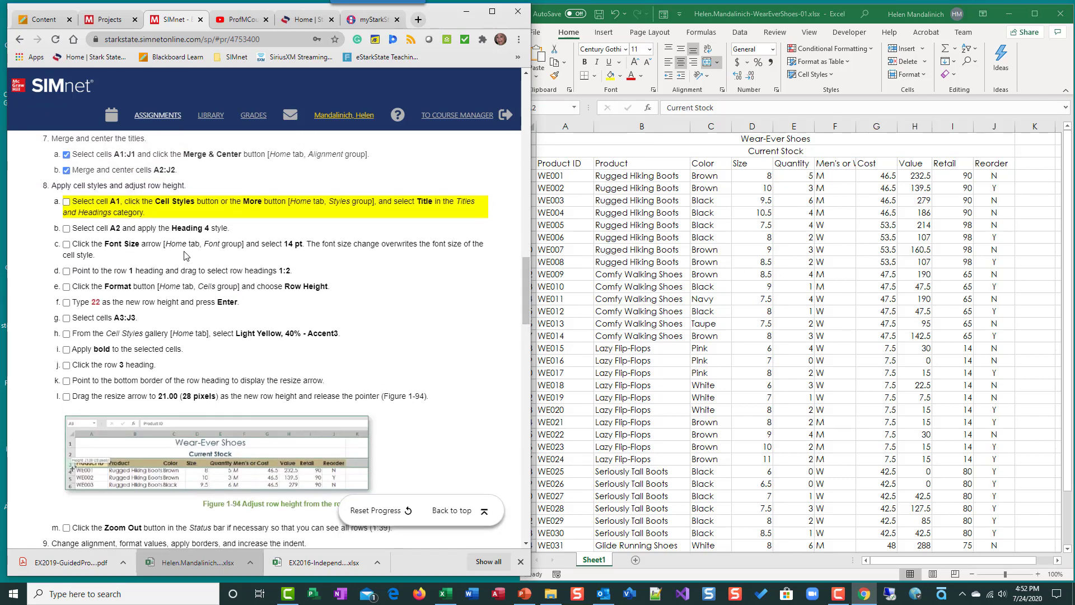
scroll(221, 331, down, 20)
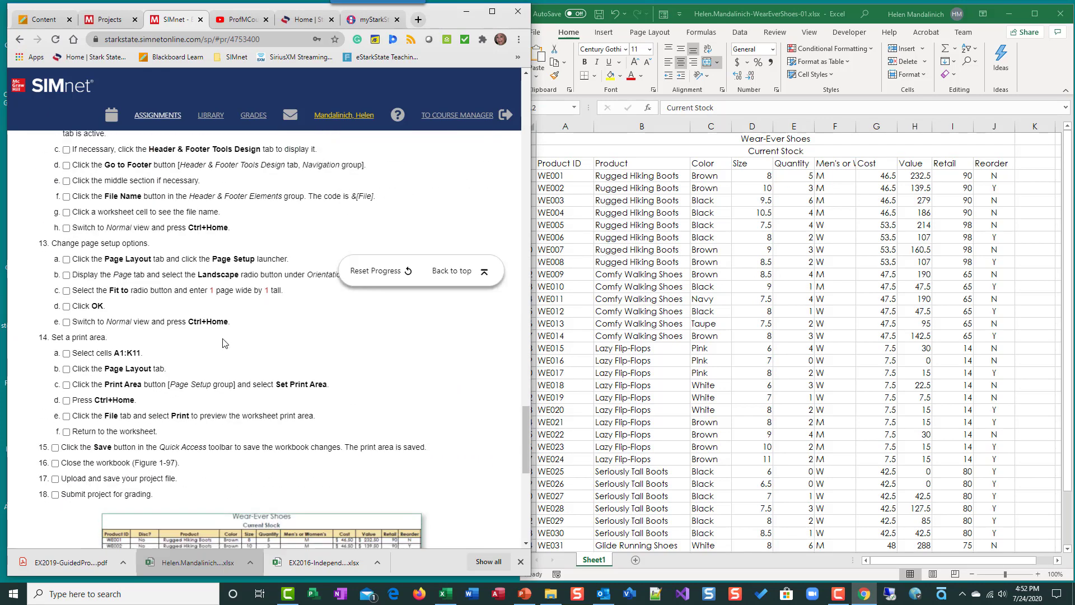
scroll(223, 338, up, 12)
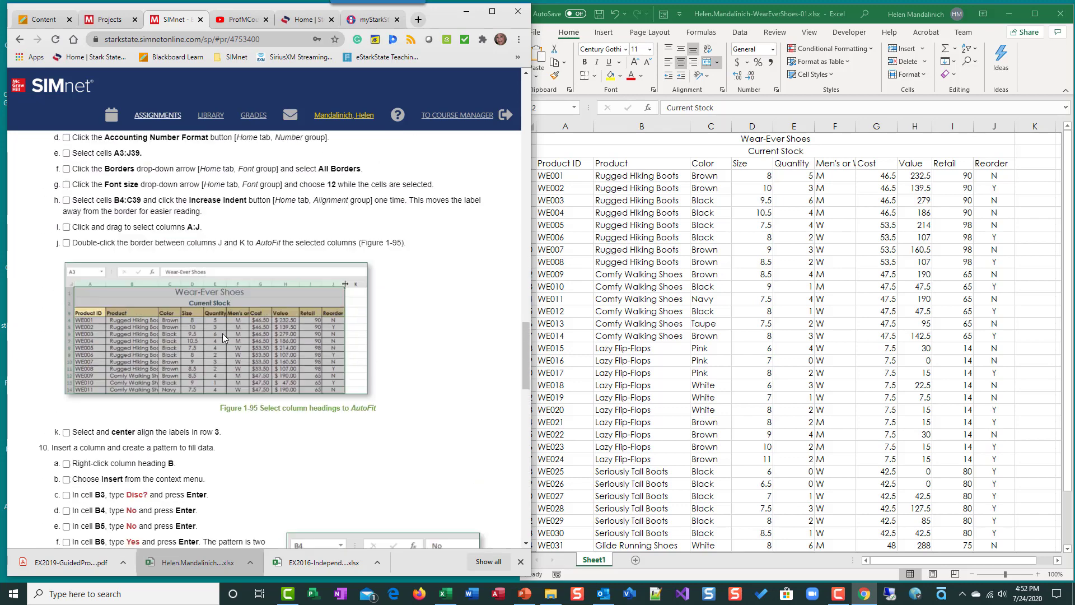
scroll(223, 334, up, 10)
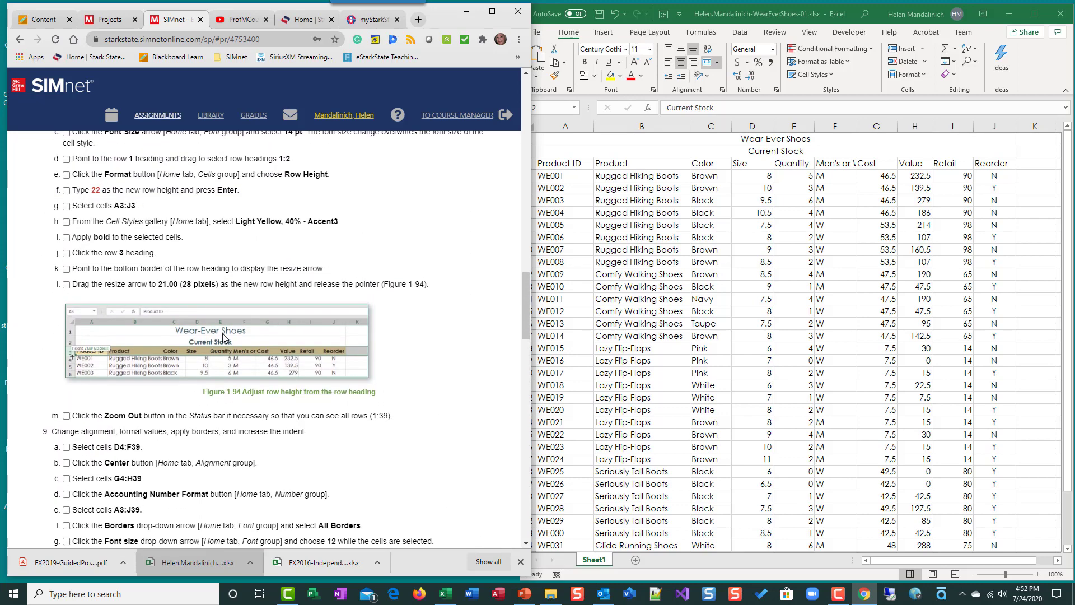
scroll(223, 336, down, 1)
scroll(223, 336, up, 1)
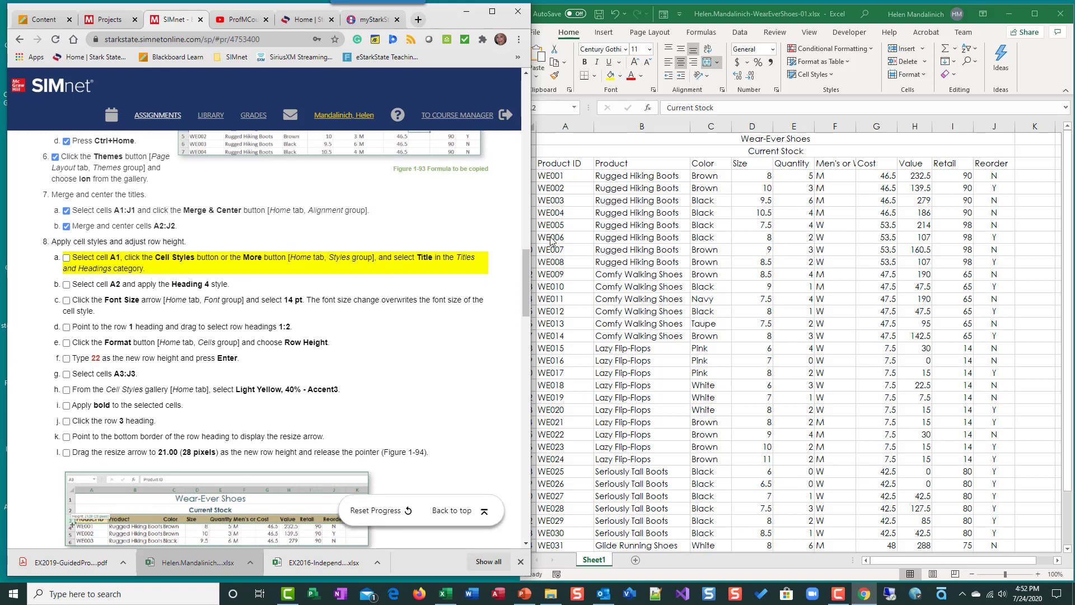